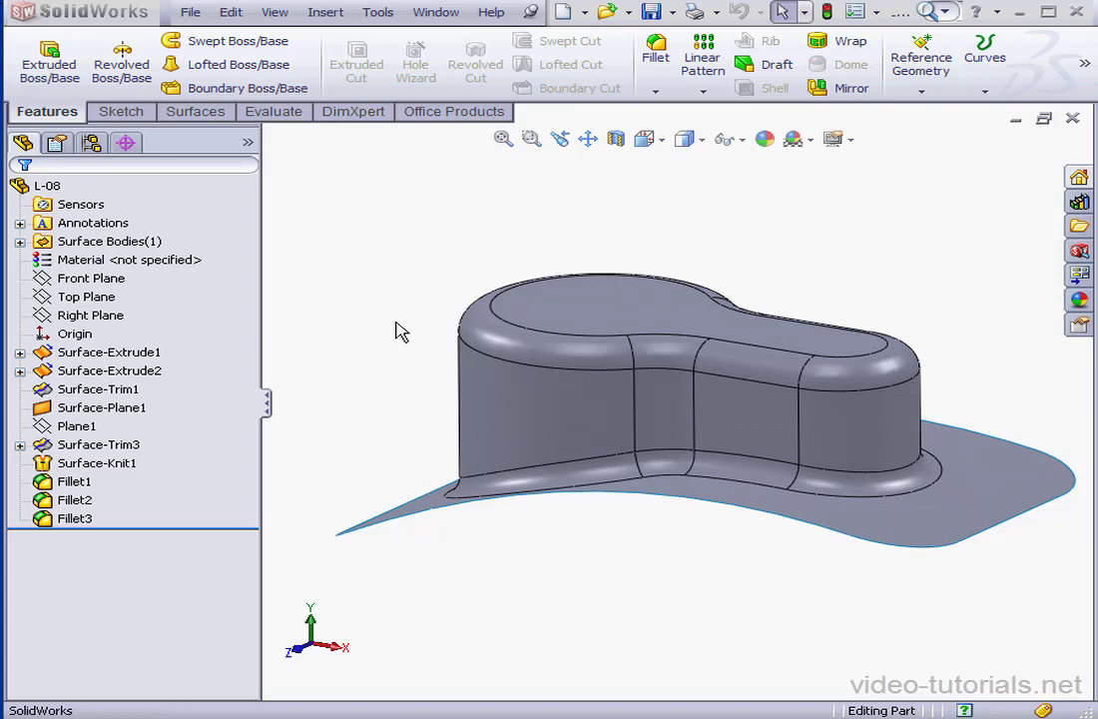
# Inspect the surface model in a section view along the Front Plane, restore the full view and bring up the evaluation tools.
pyautogui.click(616, 139)
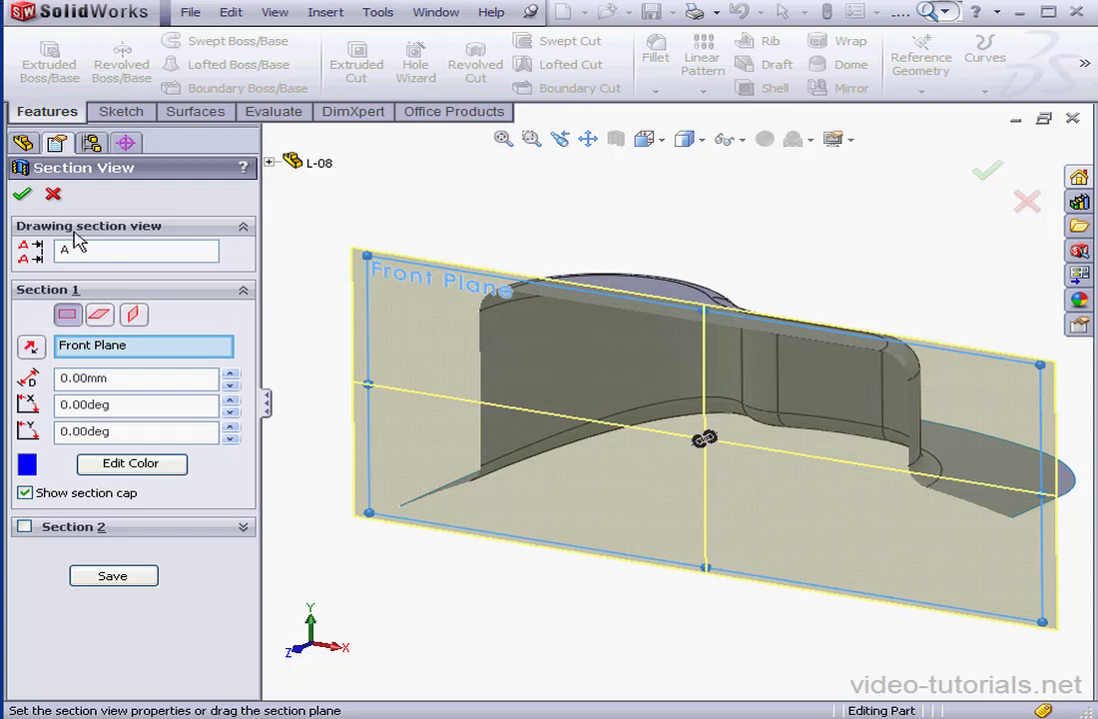
pyautogui.click(22, 193)
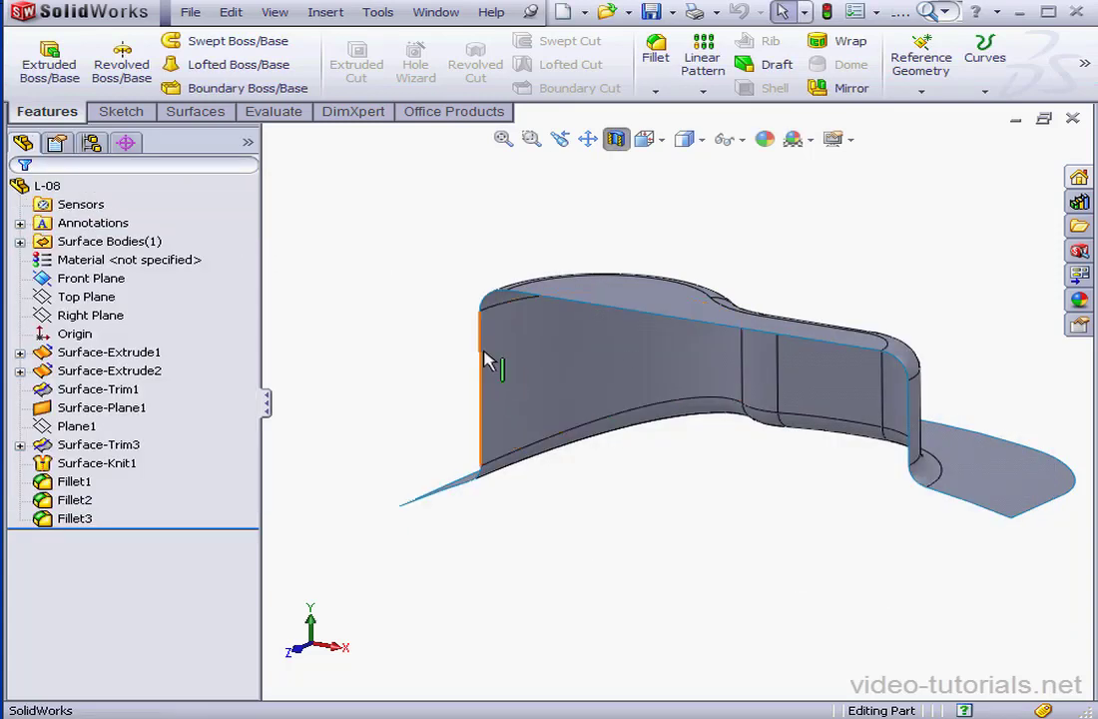
pyautogui.click(616, 139)
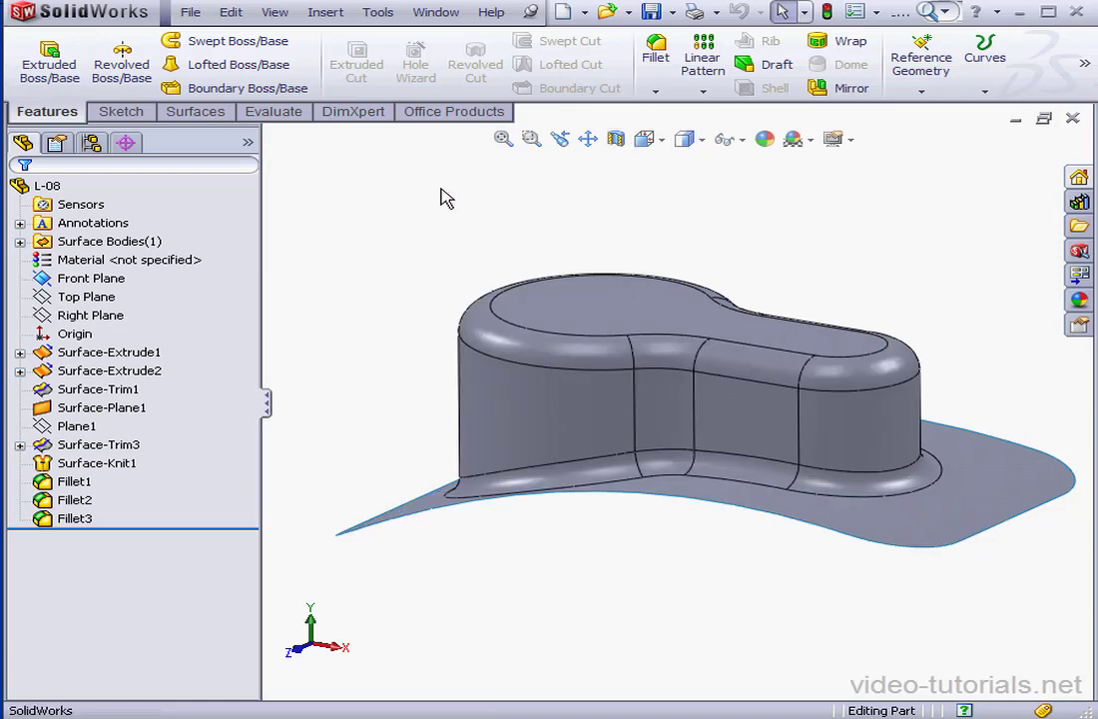
pyautogui.click(266, 112)
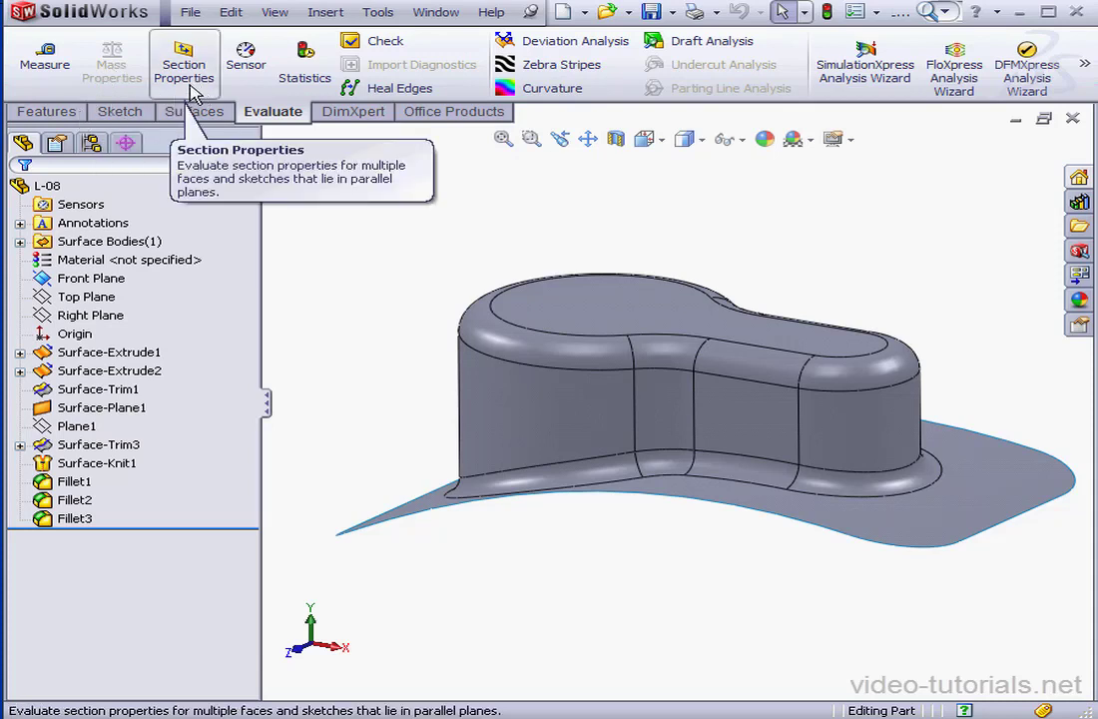
# Set up a Thicken feature on the filleted surface body with a thickness of 1 mm.
pyautogui.click(335, 16)
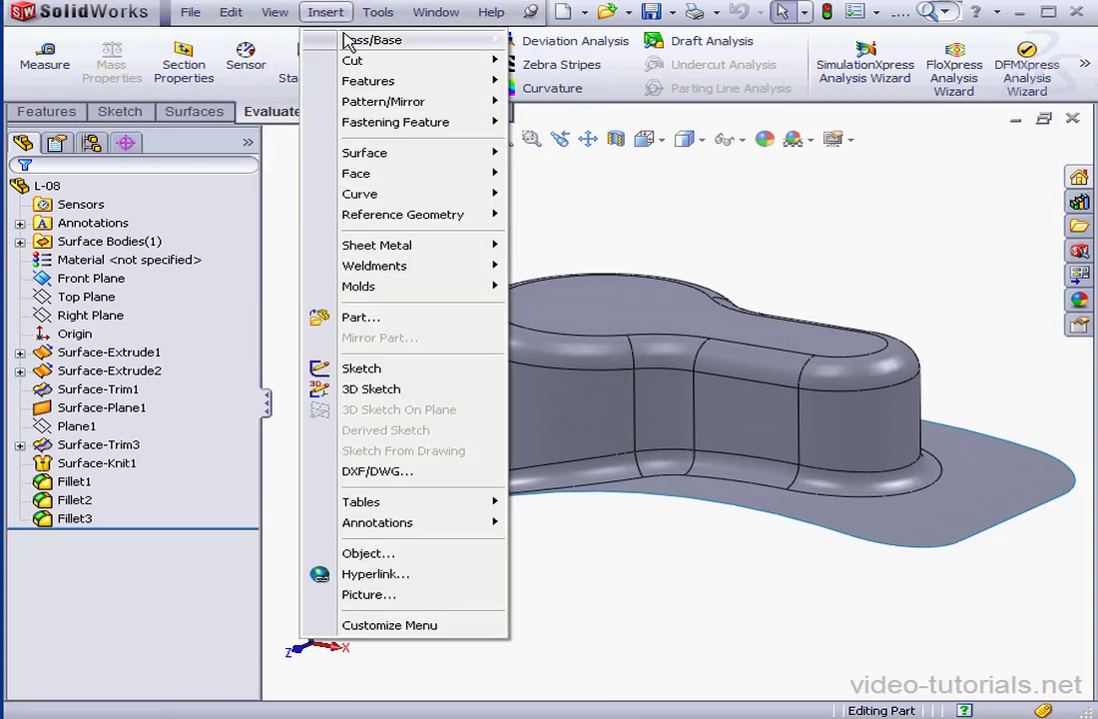
pyautogui.moveTo(355, 42)
pyautogui.click(579, 144)
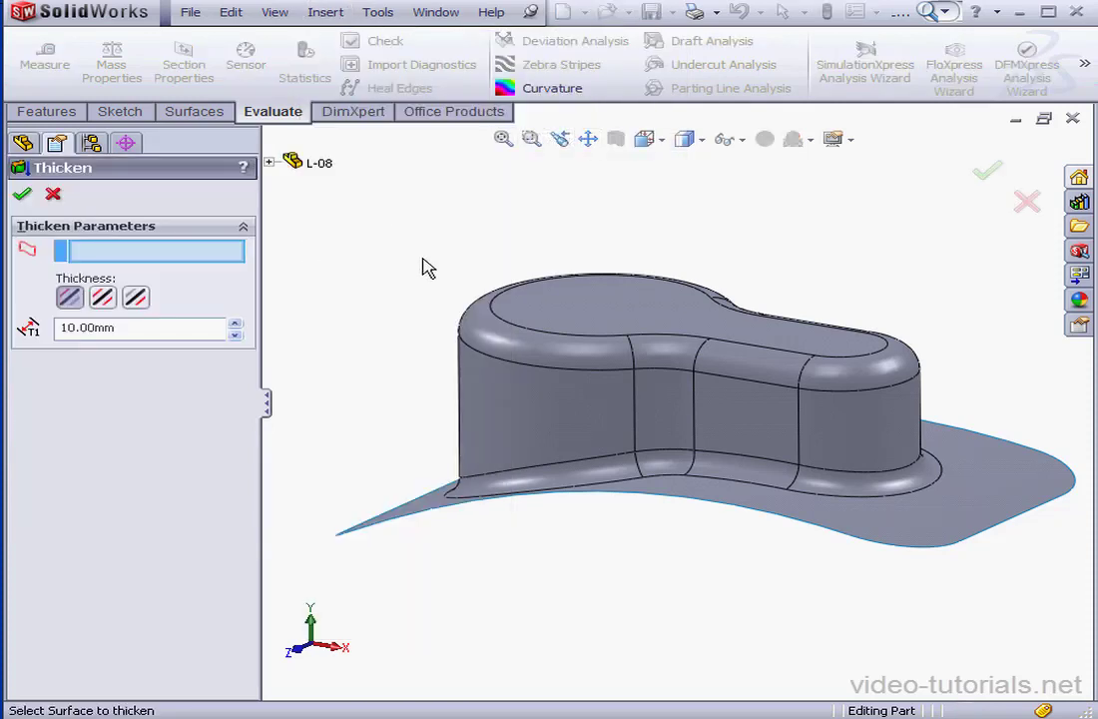
pyautogui.click(477, 332)
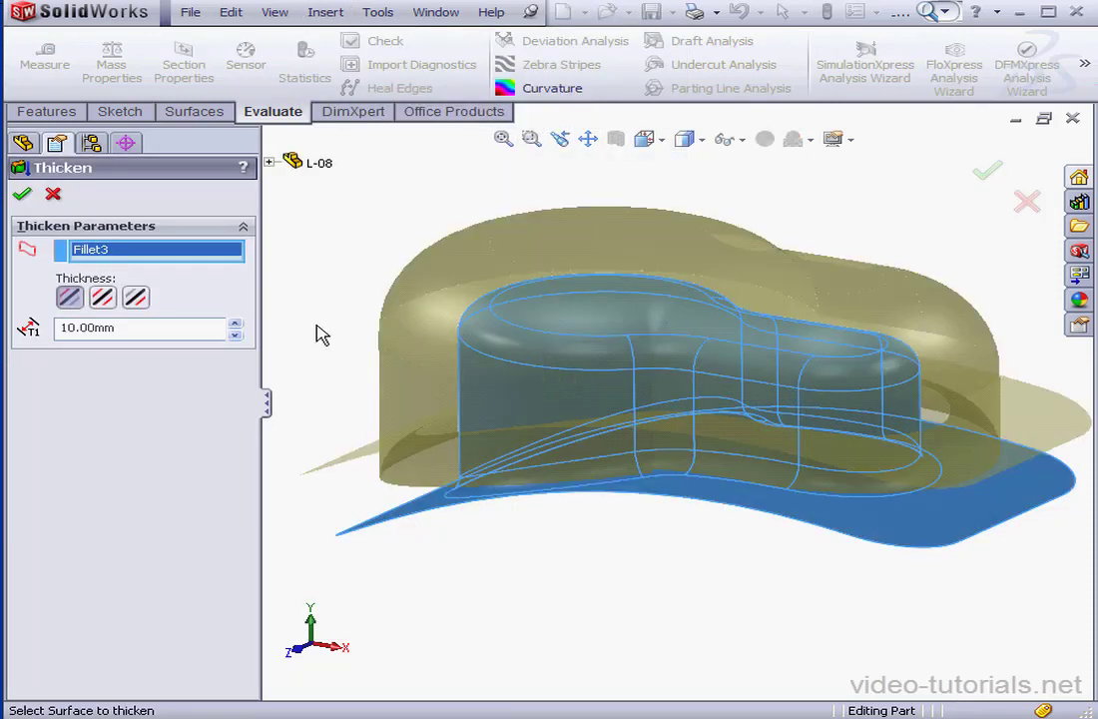
pyautogui.moveTo(198, 327); pyautogui.dragTo(45, 326)
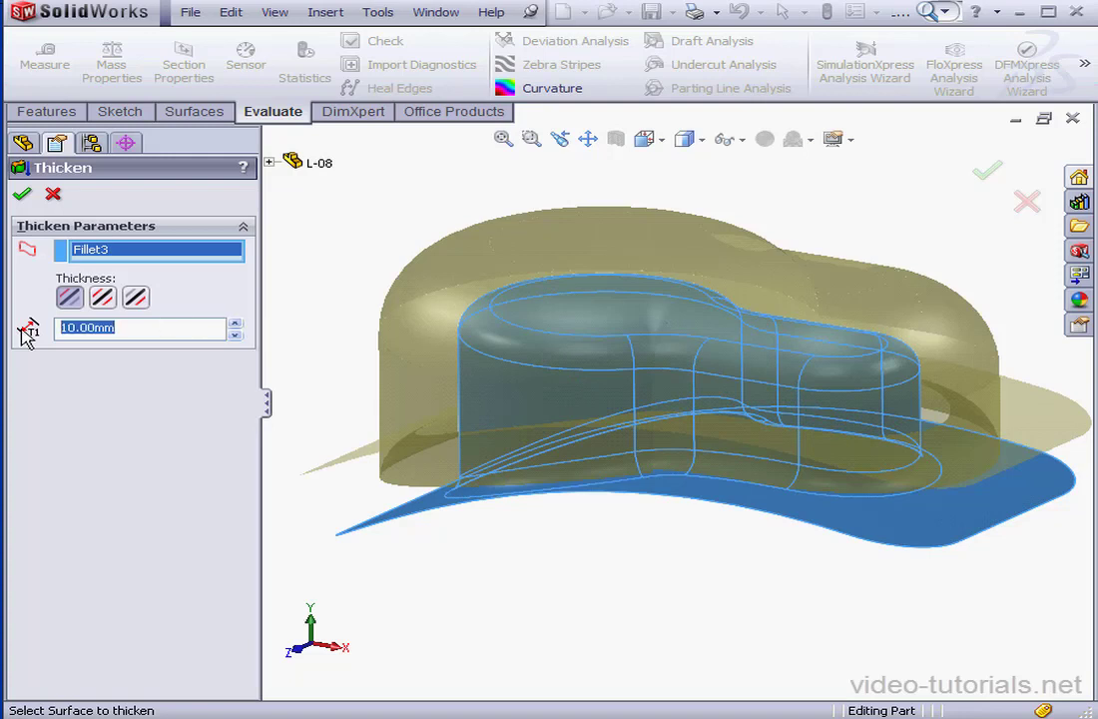
pyautogui.write('1')
pyautogui.press('Return')
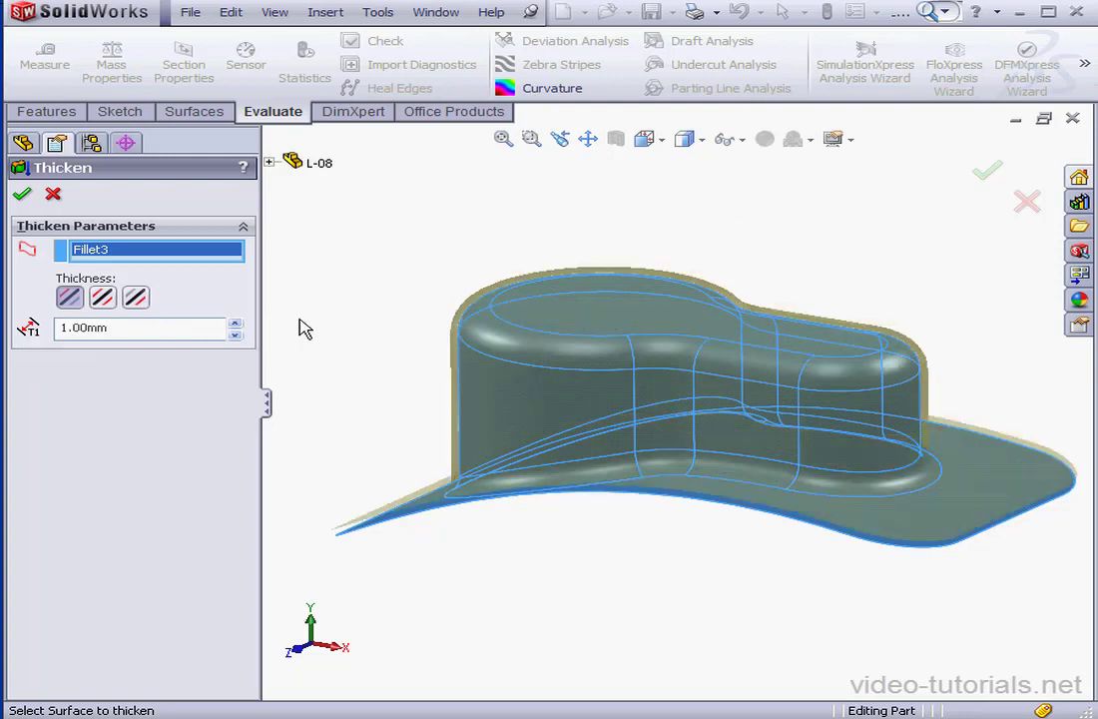
# Preview the alternative thickening sides, choose thickening on both sides of the surface and create the solid.
pyautogui.click(104, 300)
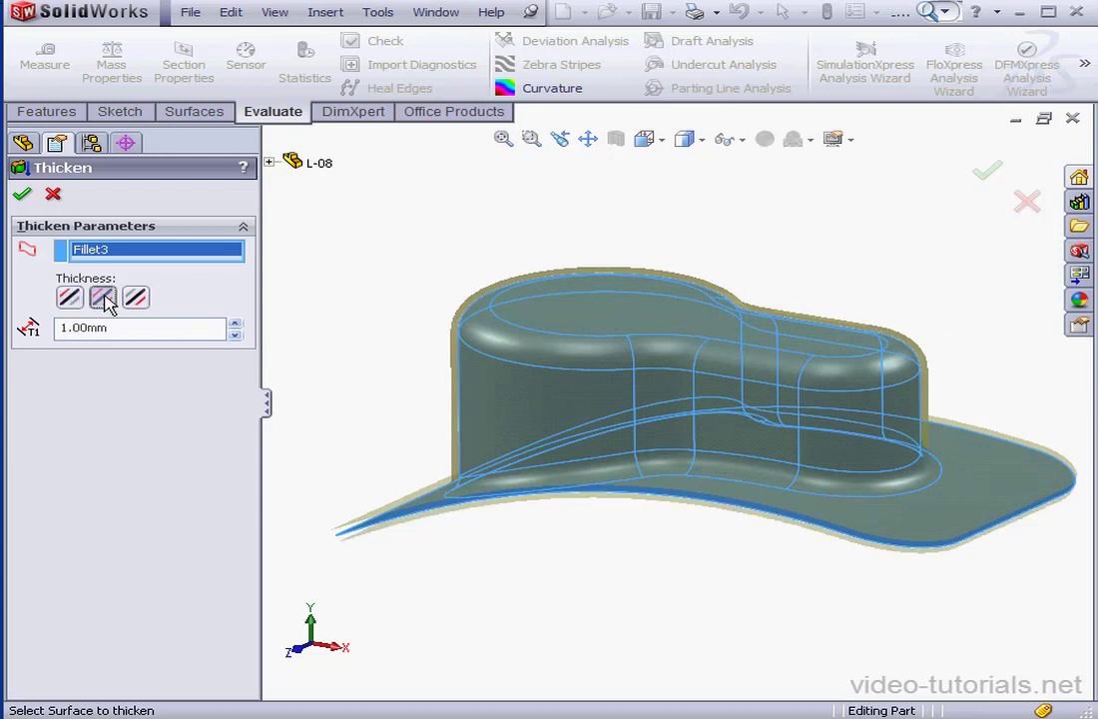
pyautogui.click(139, 298)
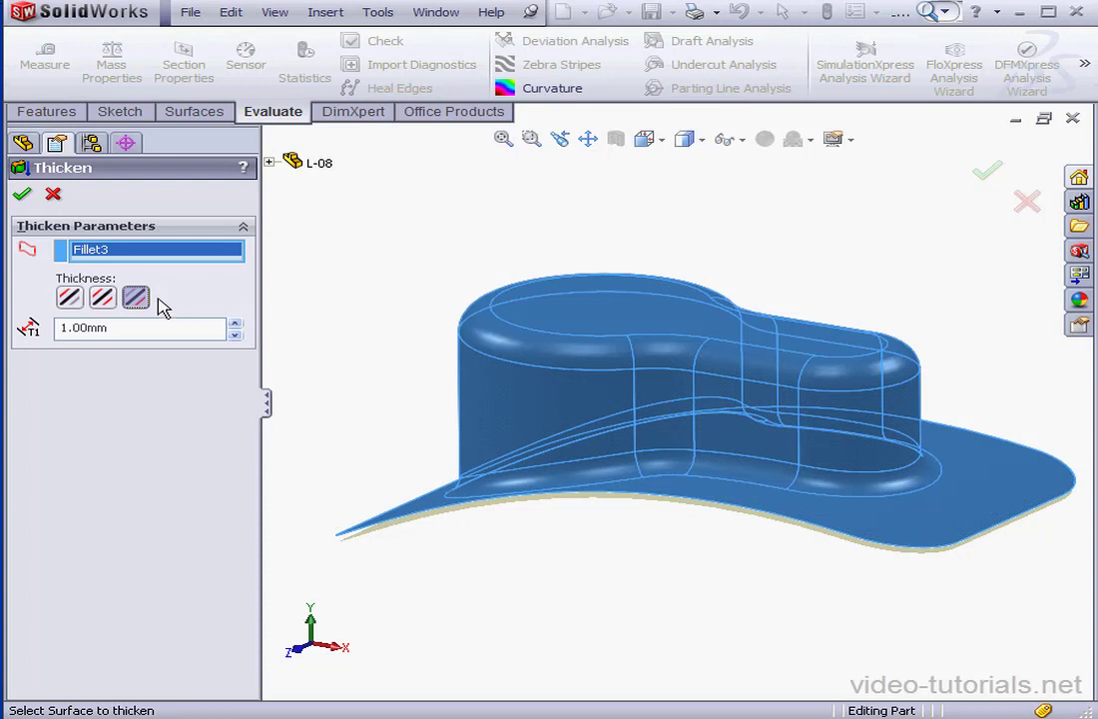
pyautogui.click(103, 299)
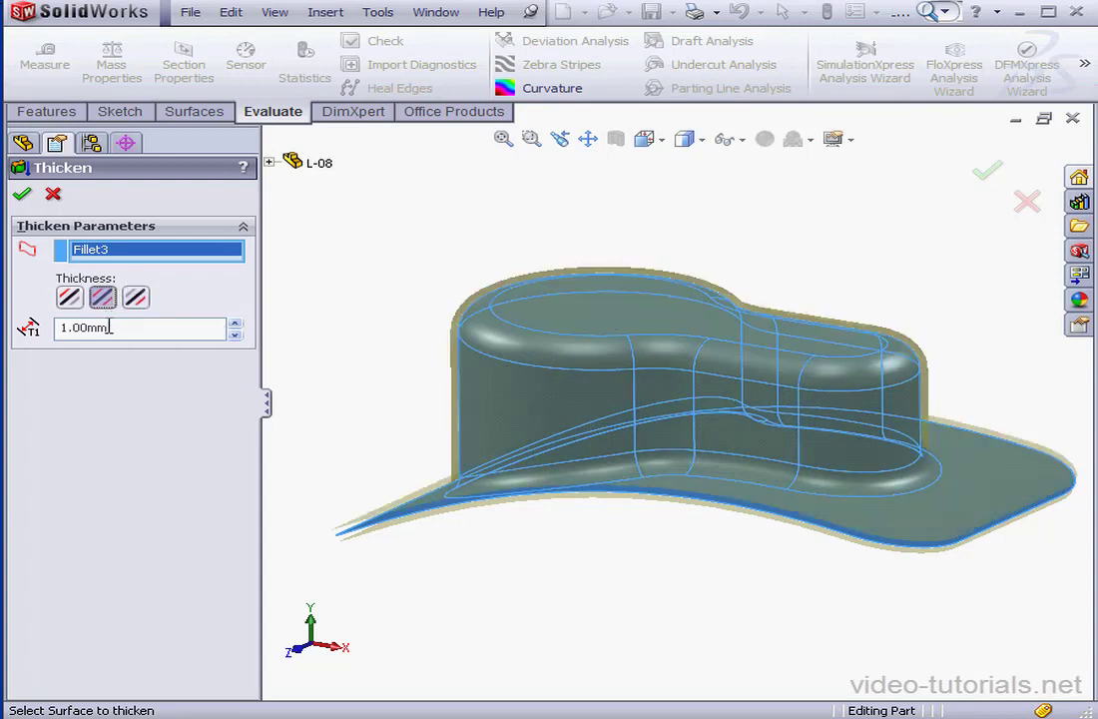
pyautogui.moveTo(118, 330); pyautogui.dragTo(81, 332)
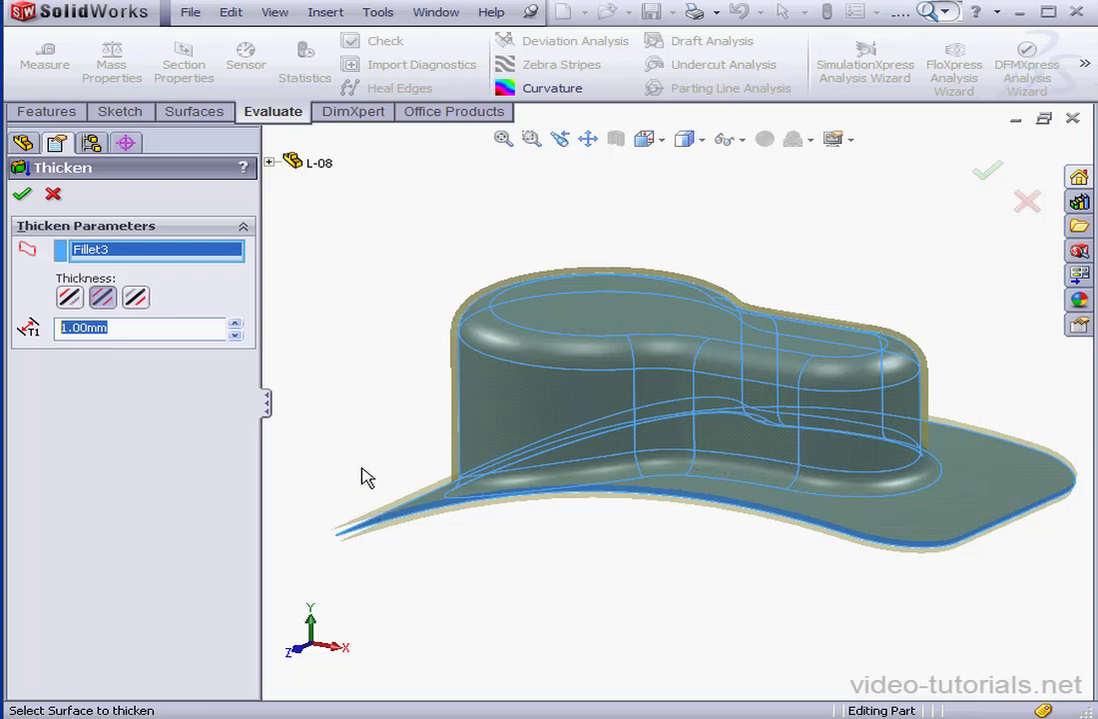
pyautogui.click(22, 194)
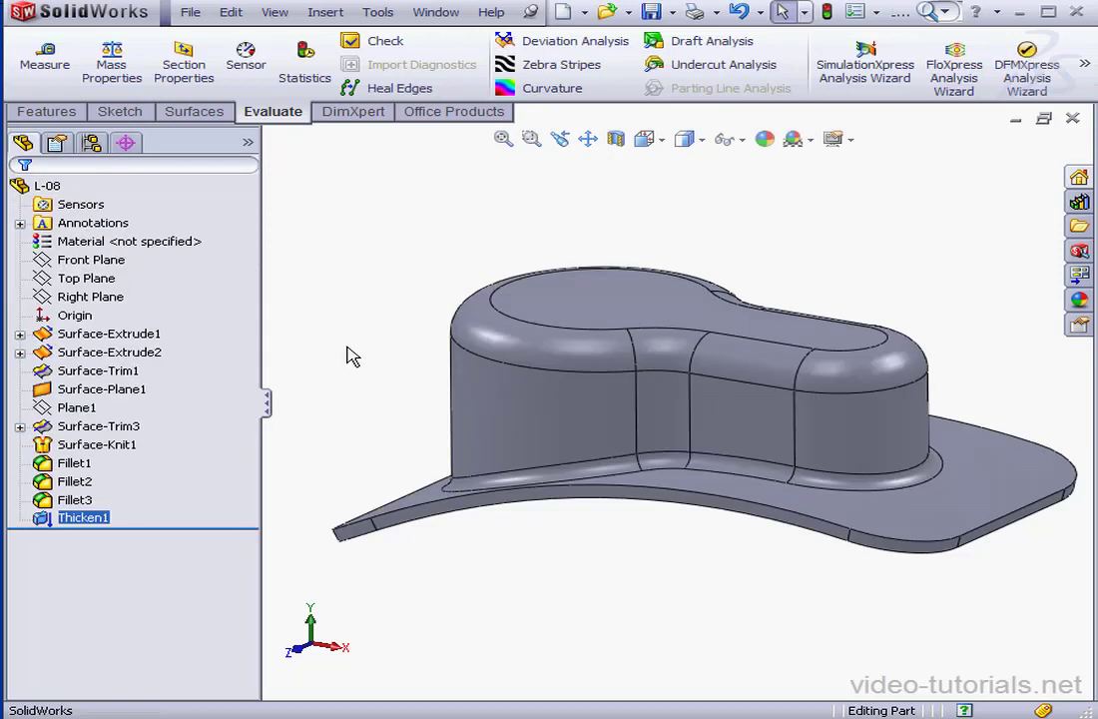
# Examine the thickened part in a Front Plane section view, review its mass properties and restore the full view.
pyautogui.click(616, 140)
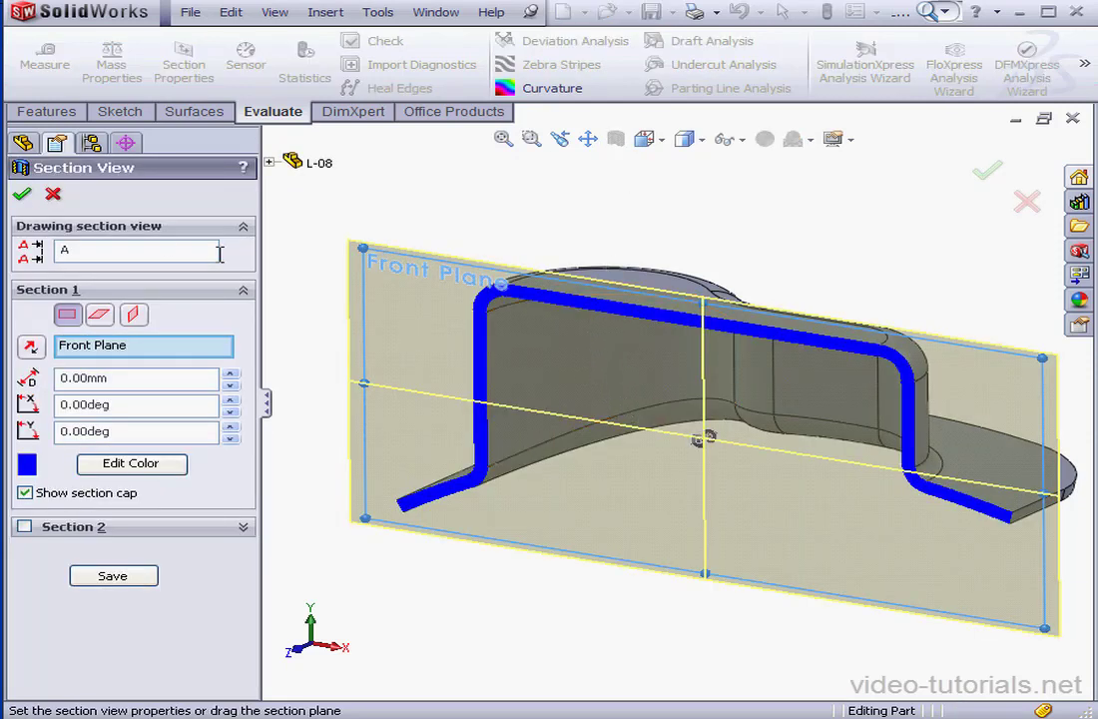
pyautogui.click(24, 196)
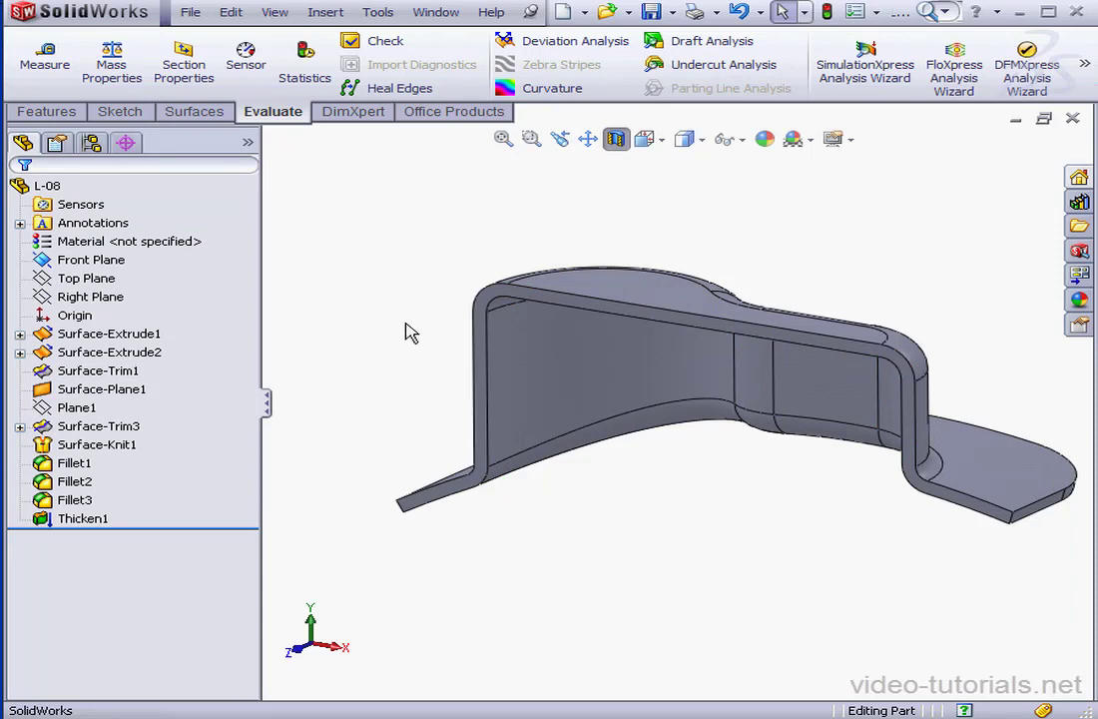
pyautogui.click(113, 70)
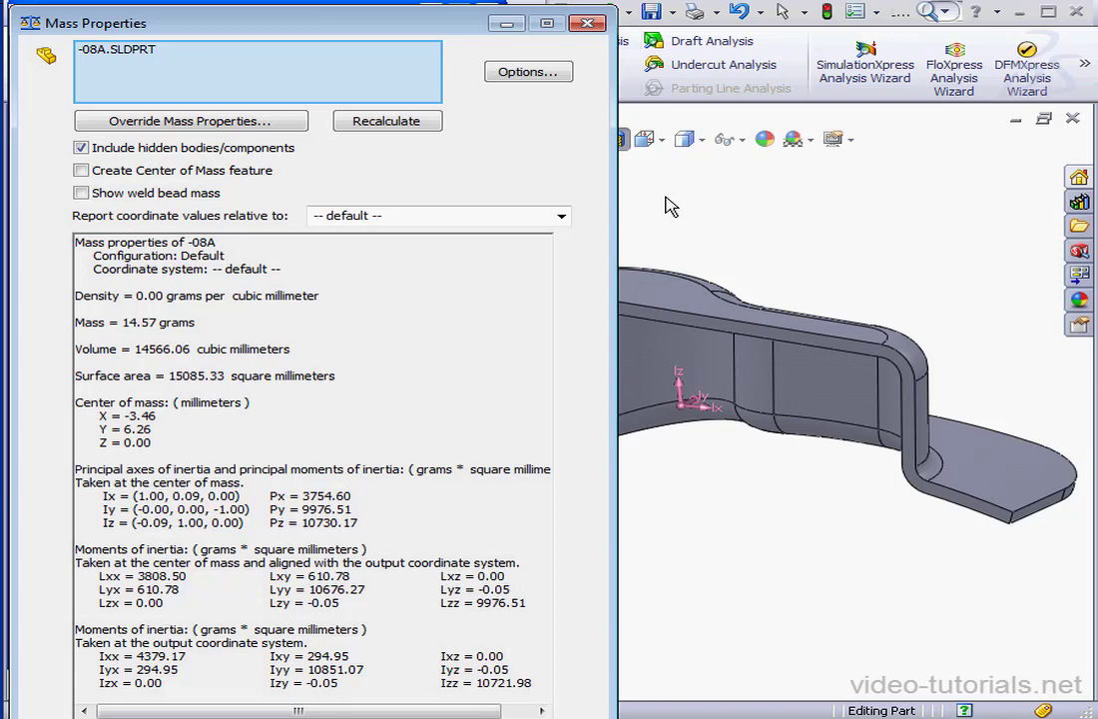
pyautogui.press('Escape')
pyautogui.click(616, 139)
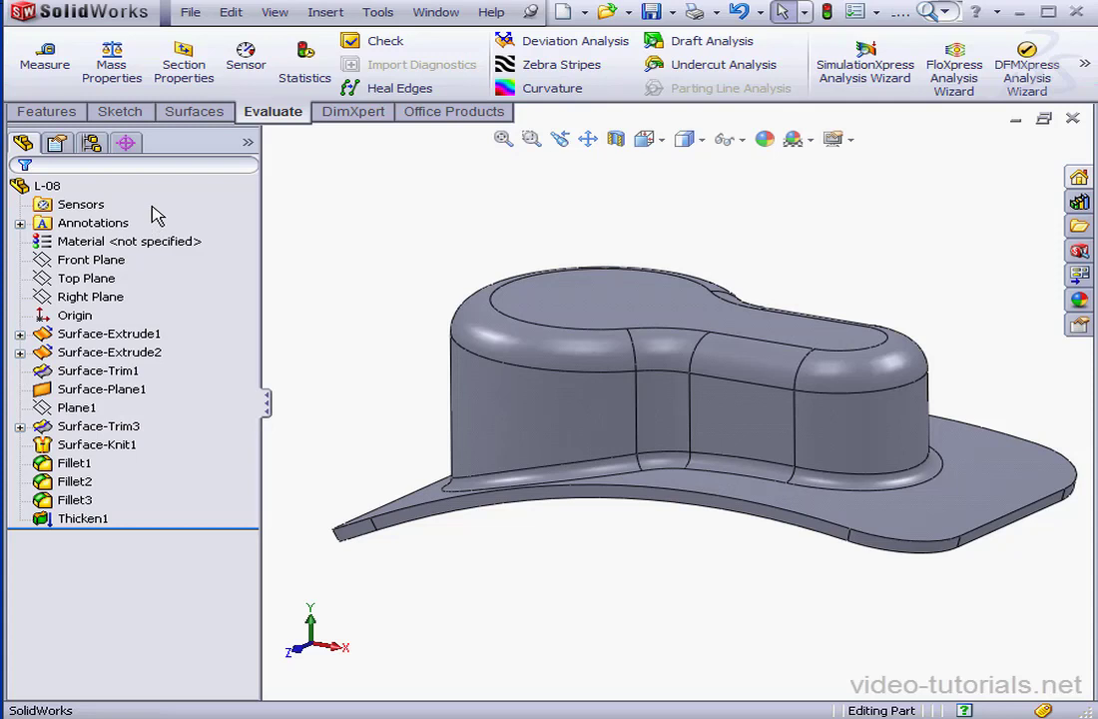
# Set the Solid Bodies folder to Show in the FeatureManager options and expand that folder in the tree.
pyautogui.click(876, 12)
pyautogui.click(879, 34)
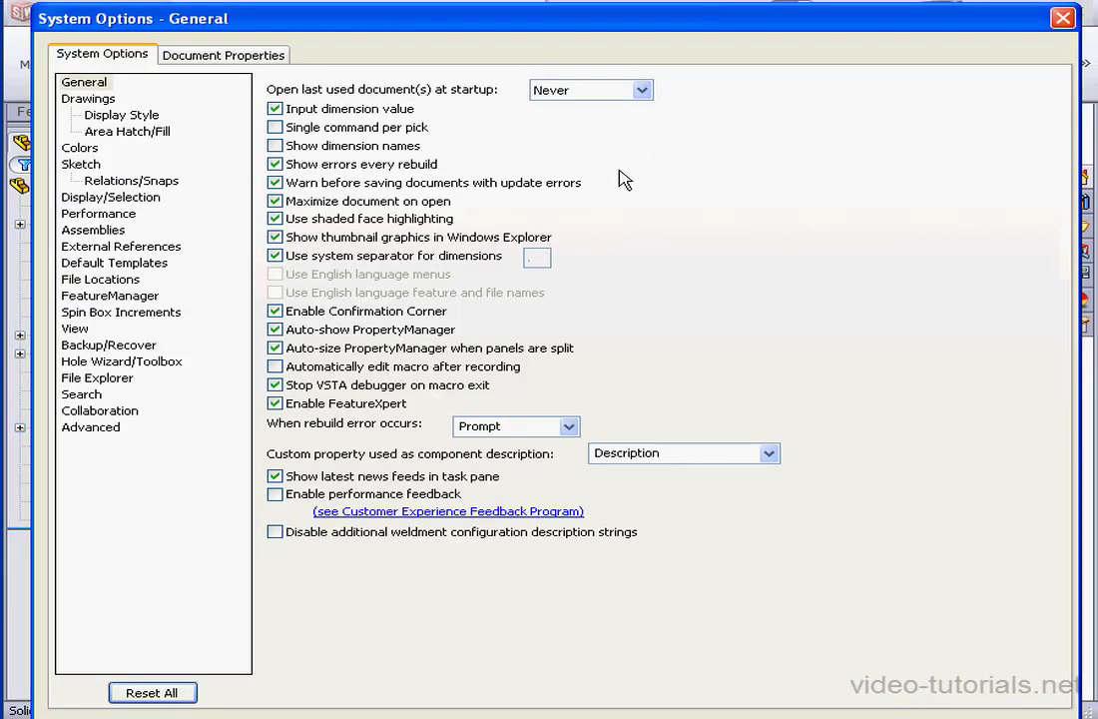
pyautogui.click(179, 296)
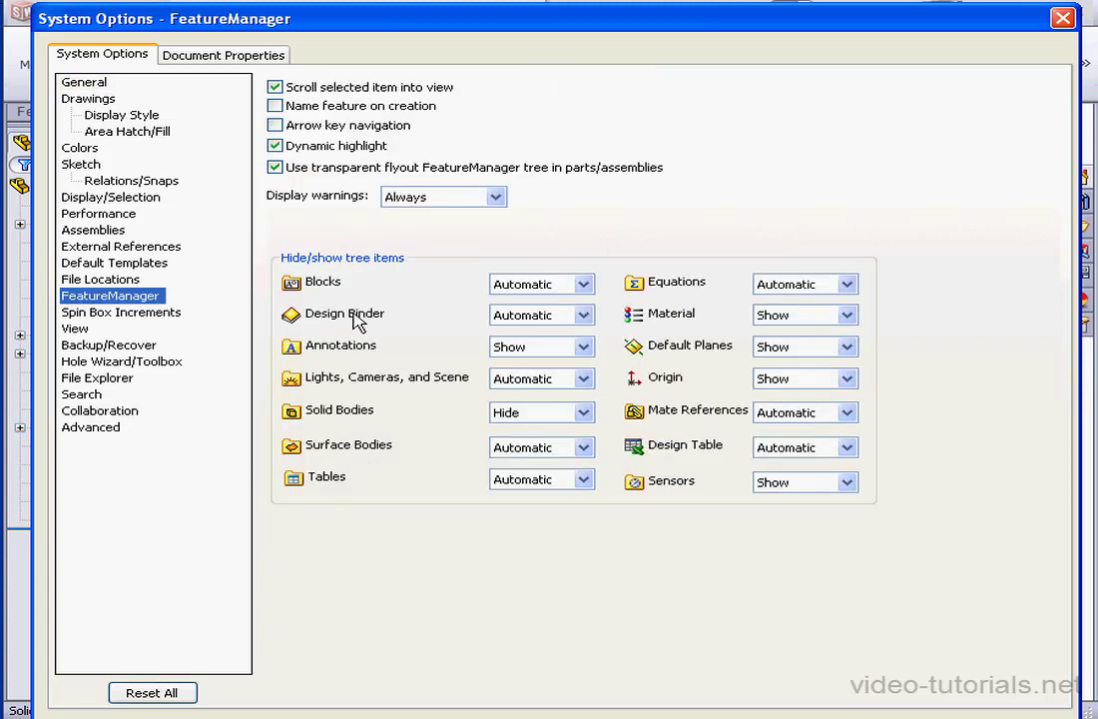
pyautogui.click(583, 412)
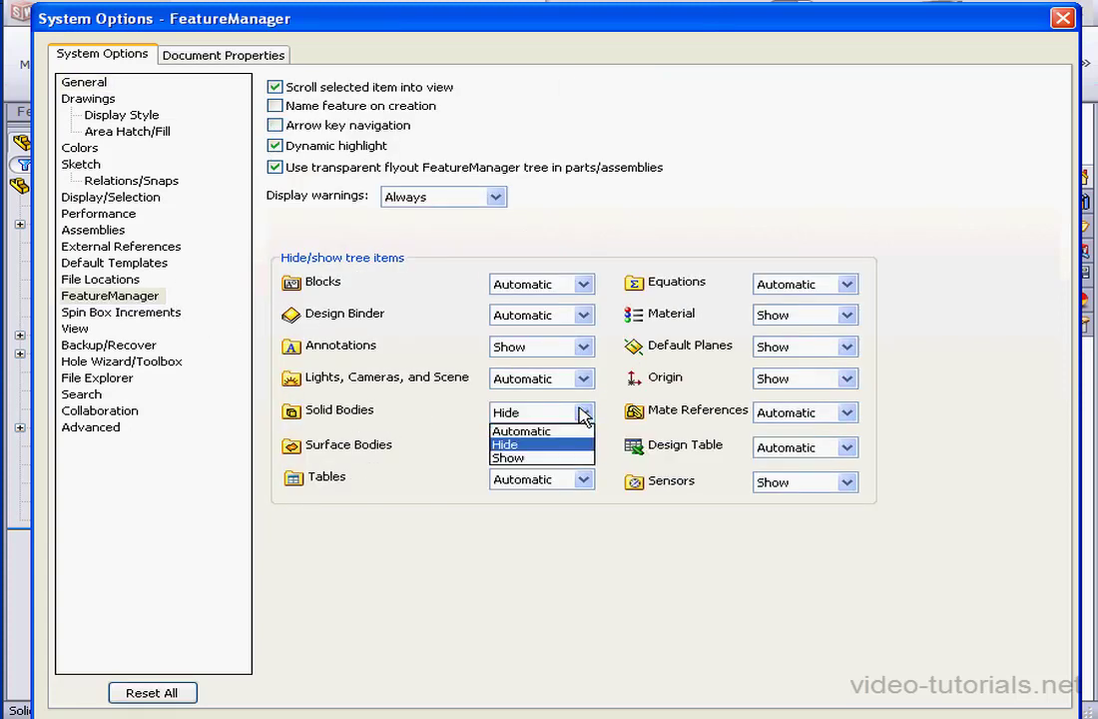
pyautogui.click(537, 459)
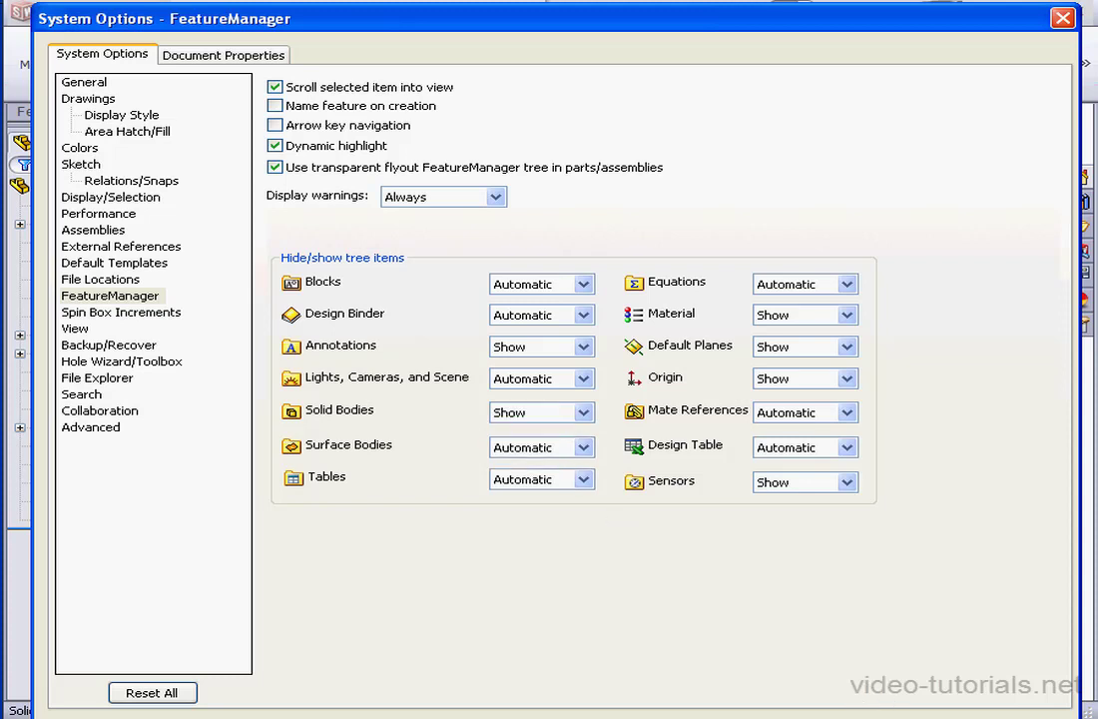
pyautogui.press('Return')
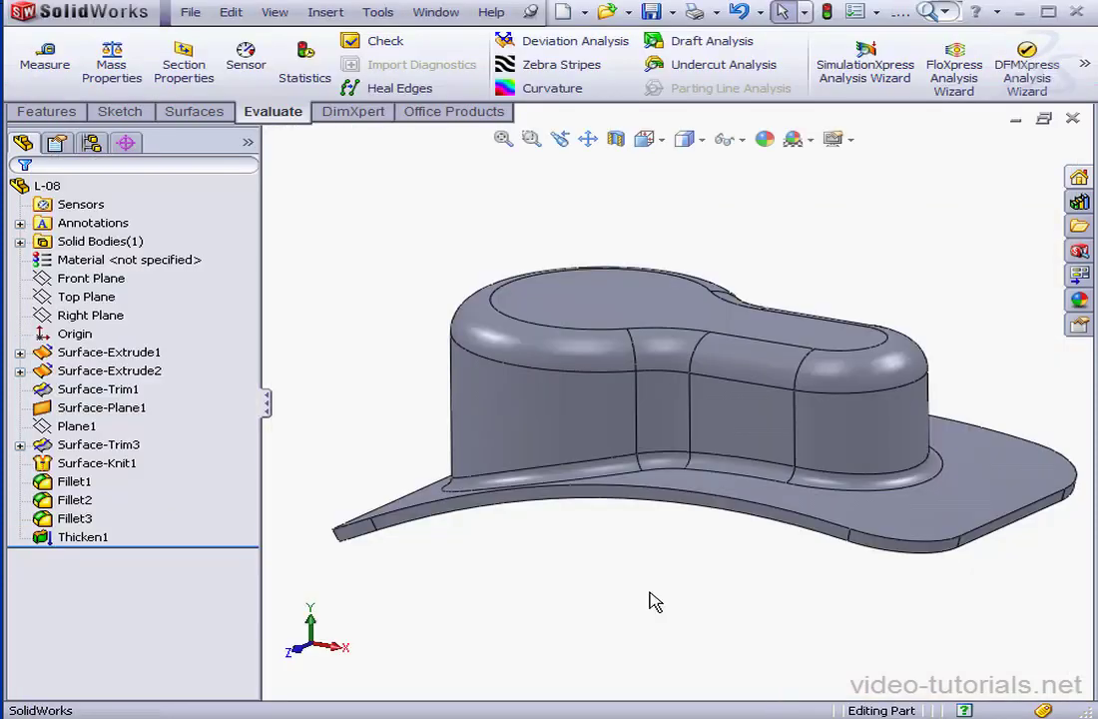
pyautogui.click(20, 240)
pyautogui.click(88, 262)
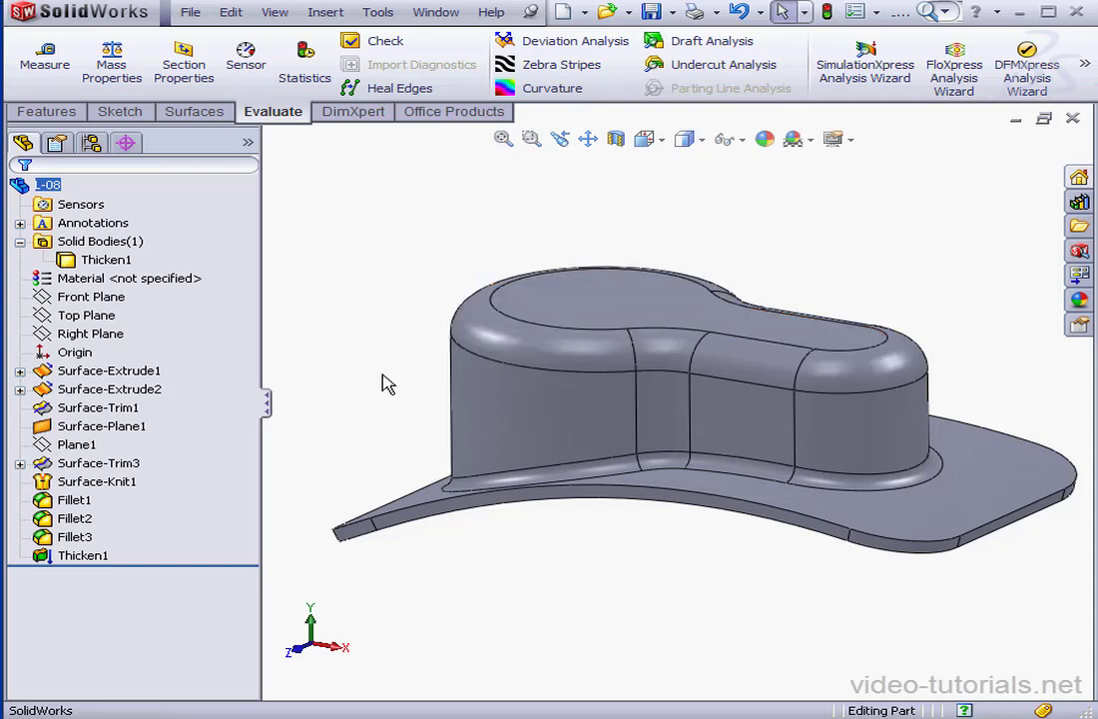
# Suppress the features from Surface-Knit1 through Thicken1, including the three fillets.
pyautogui.click(100, 481)
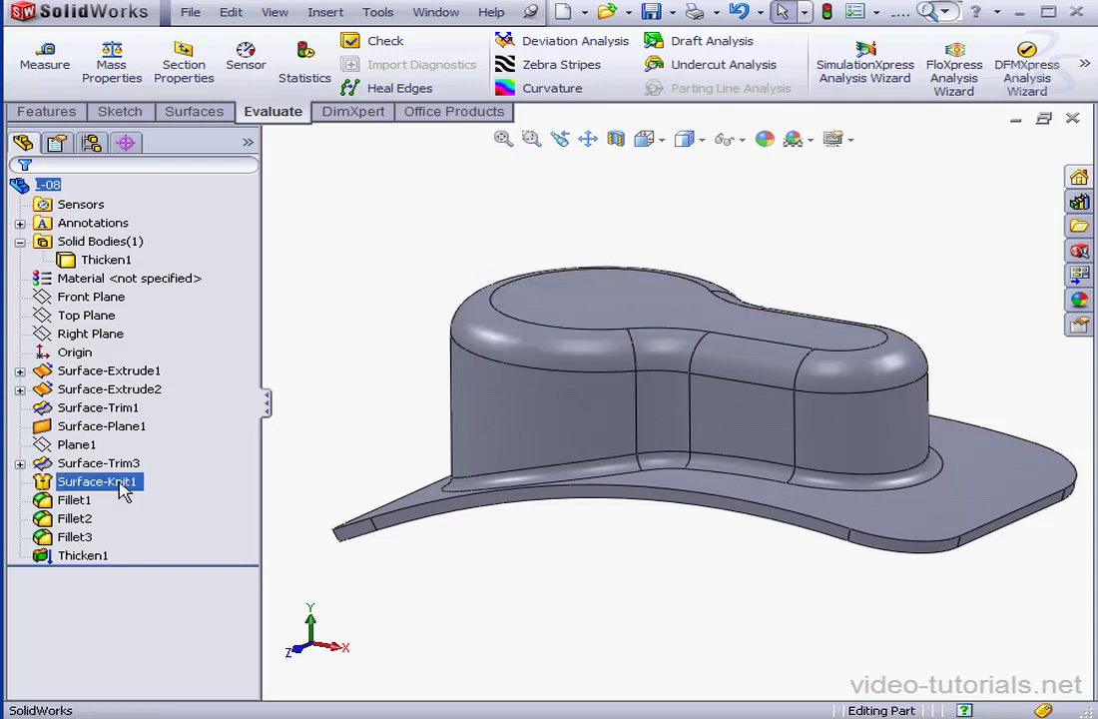
pyautogui.keyDown('ctrl'); pyautogui.click(84, 556); pyautogui.keyUp('ctrl')
pyautogui.keyDown('shift'); pyautogui.click(84, 556); pyautogui.keyUp('shift')
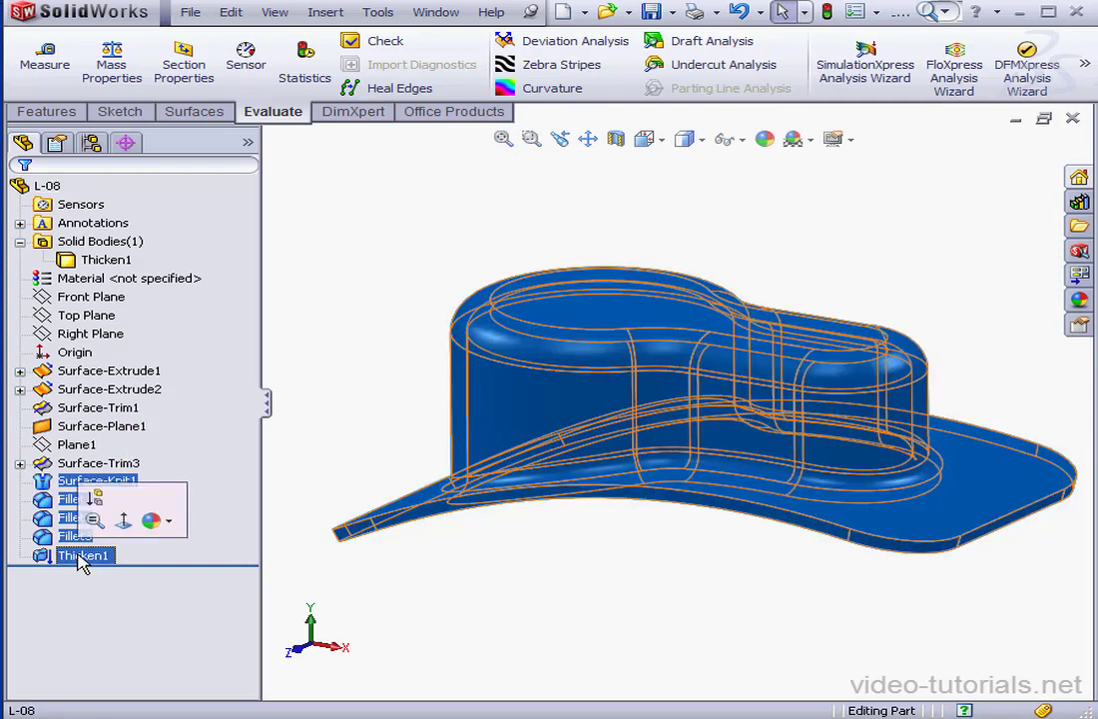
pyautogui.rightClick(81, 557)
pyautogui.click(95, 502)
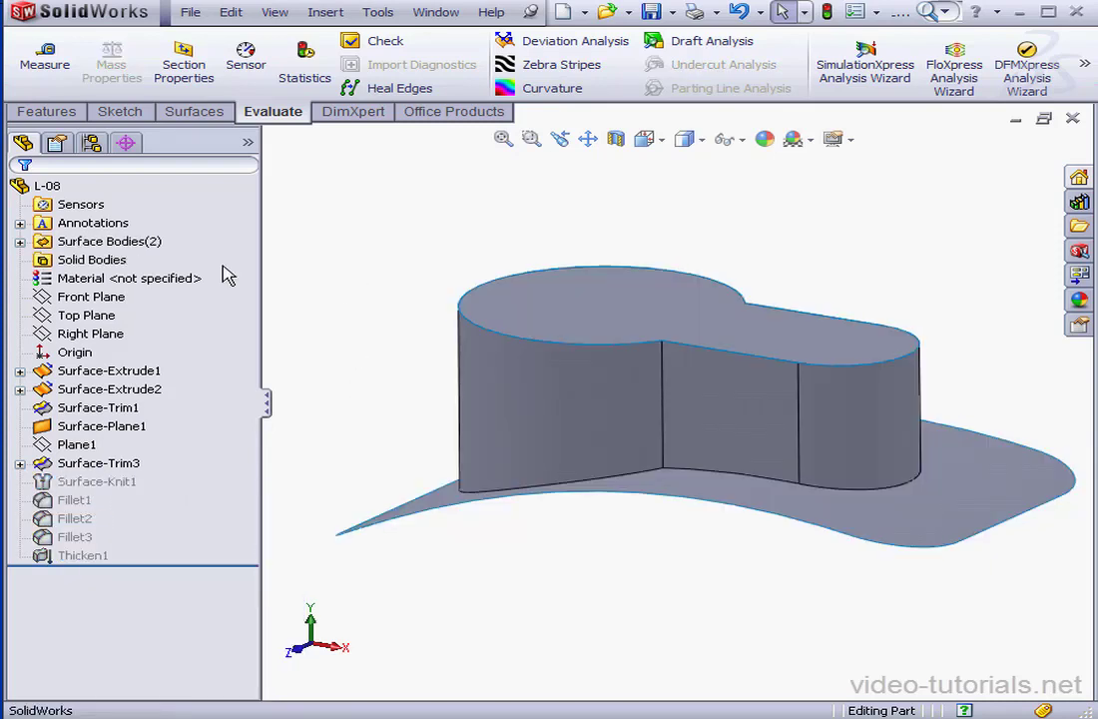
# Expand the Surface Bodies folder to identify the separate bodies, and collapse it again.
pyautogui.click(20, 241)
pyautogui.click(88, 243)
pyautogui.click(113, 280)
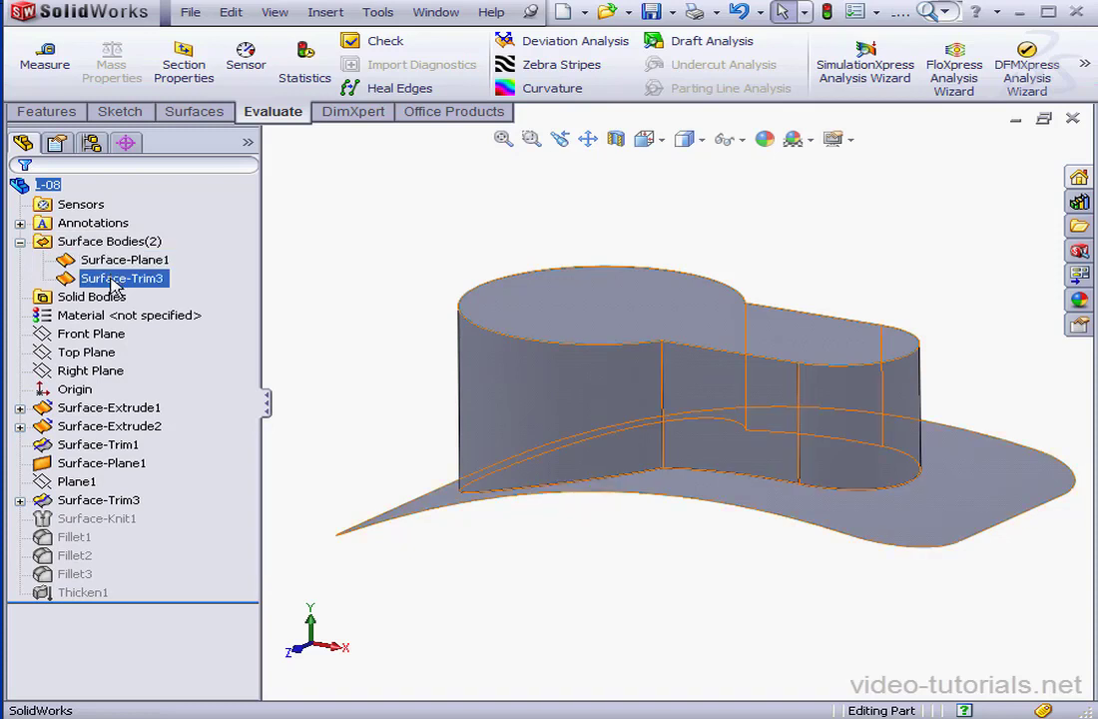
pyautogui.click(20, 242)
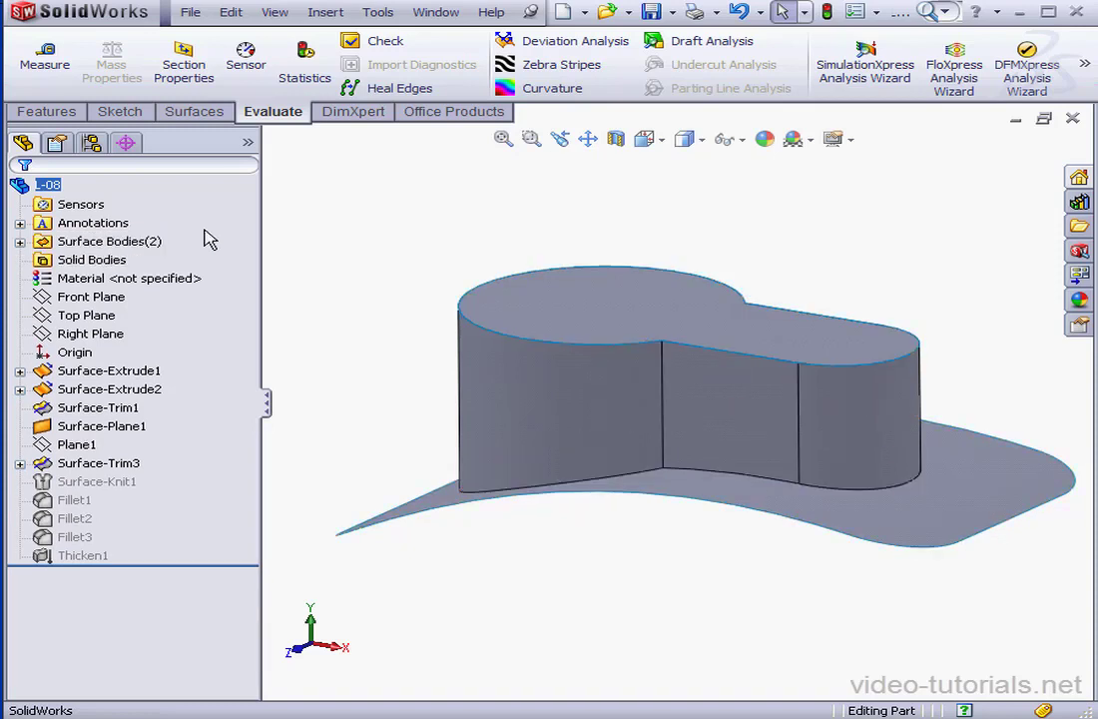
# Thicken the trimmed wall and flange surface (Surface-Trim3) by 1 mm outward on one side.
pyautogui.click(325, 12)
pyautogui.moveTo(352, 40)
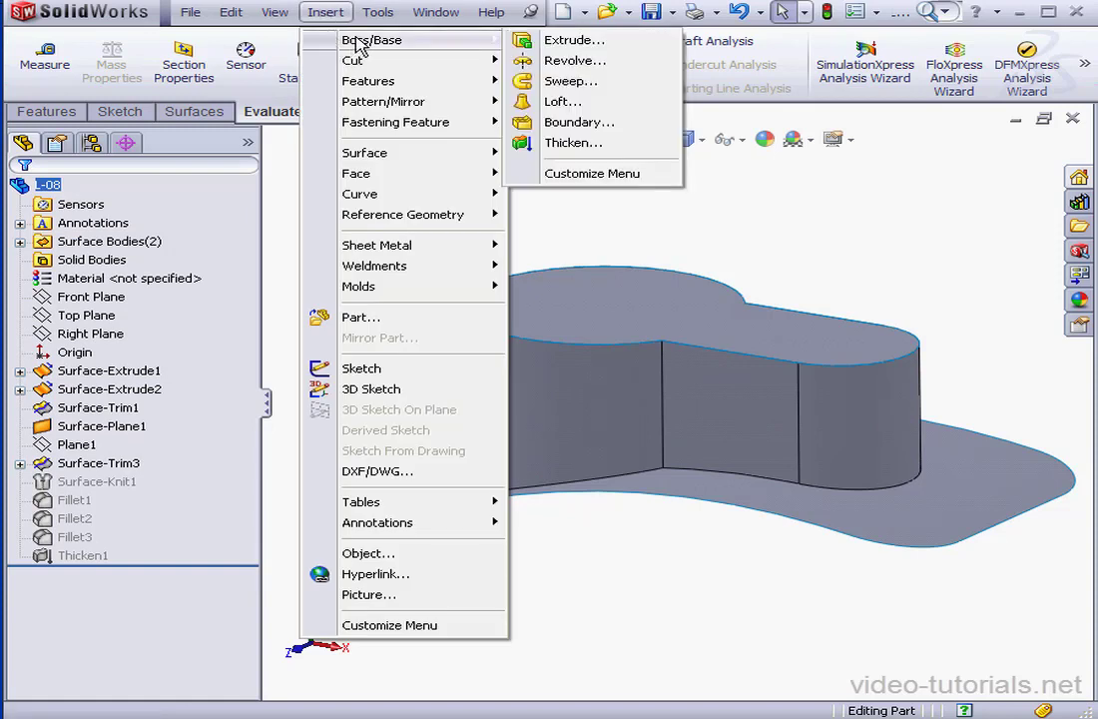
pyautogui.click(576, 142)
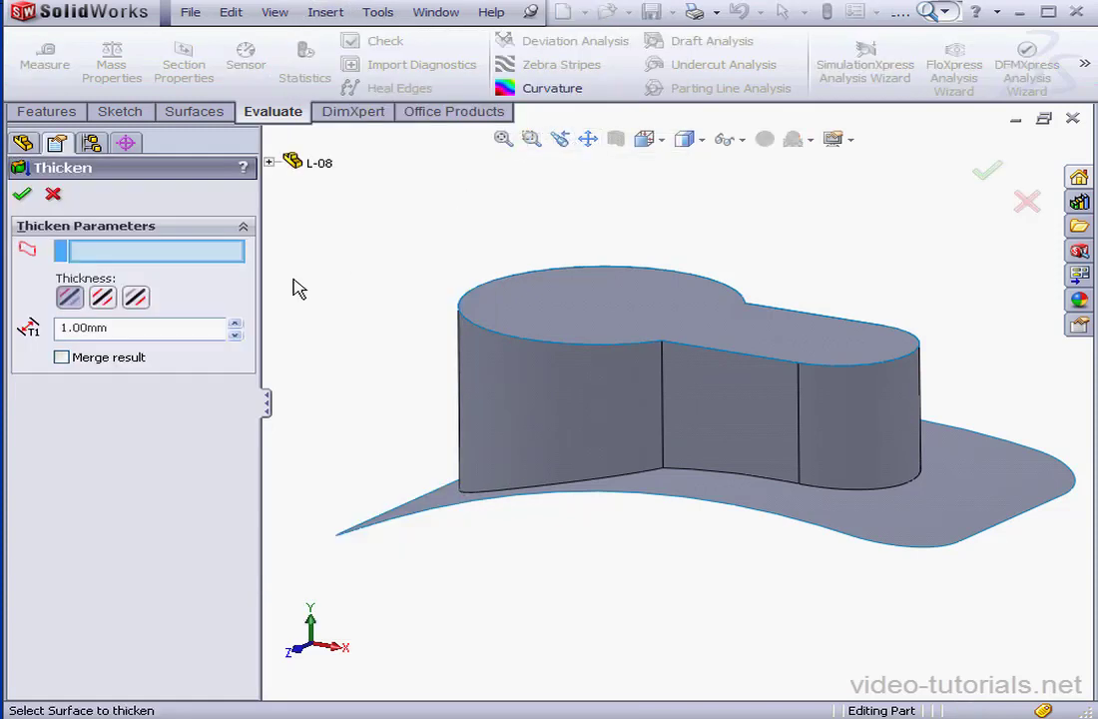
pyautogui.click(514, 419)
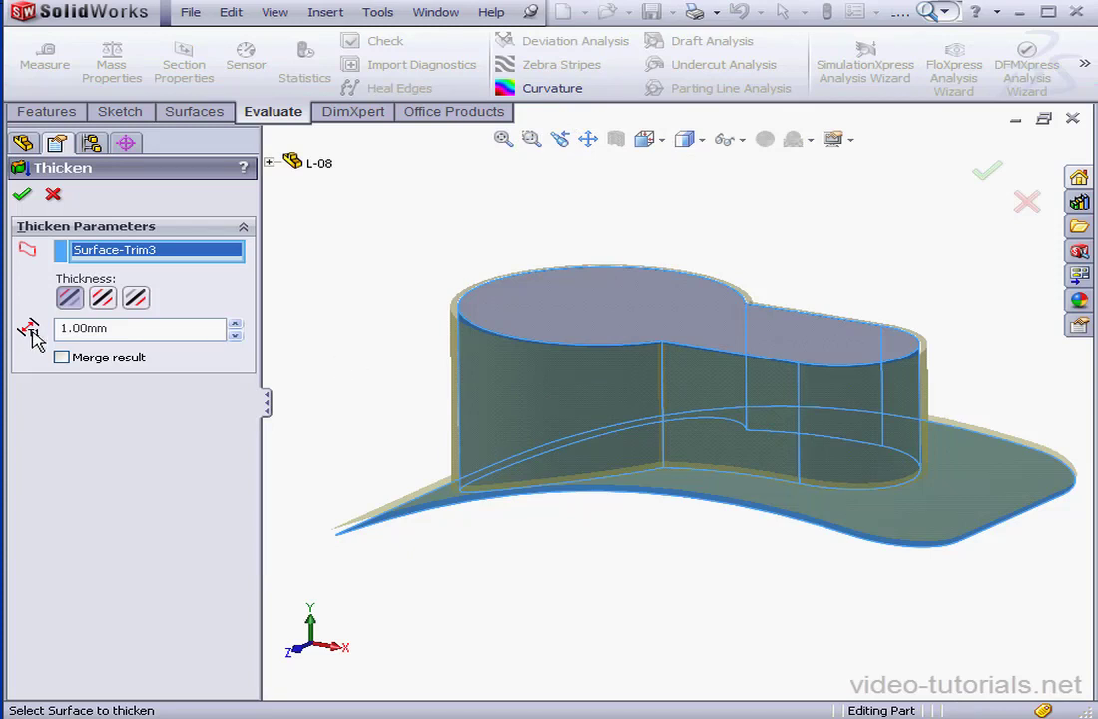
pyautogui.click(21, 193)
# Thicken the planar top surface (Surface-Plane1) by 3 mm inward on one side, merging the result with the existing solid.
pyautogui.click(325, 12)
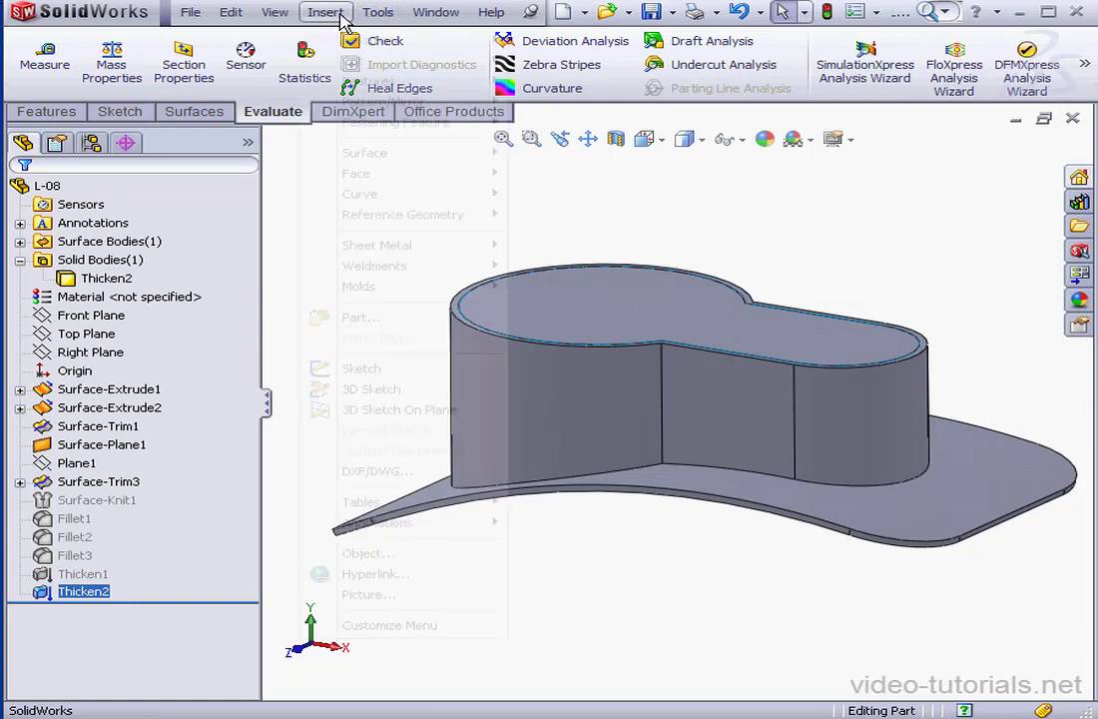
pyautogui.moveTo(440, 52)
pyautogui.click(569, 142)
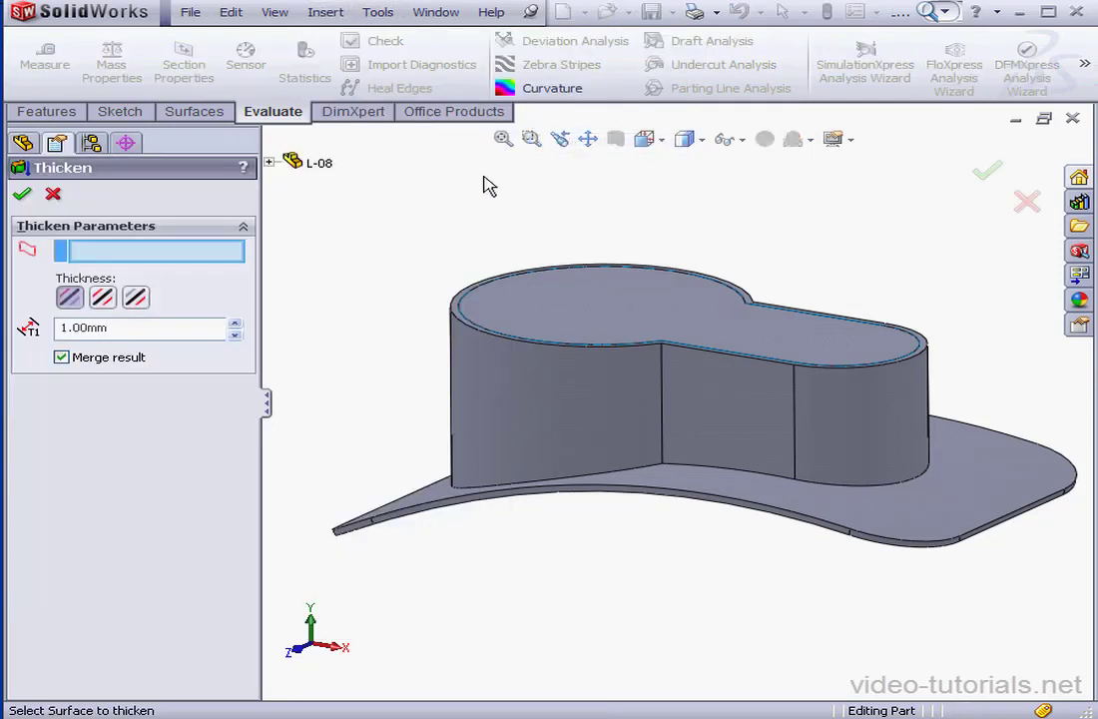
pyautogui.click(557, 278)
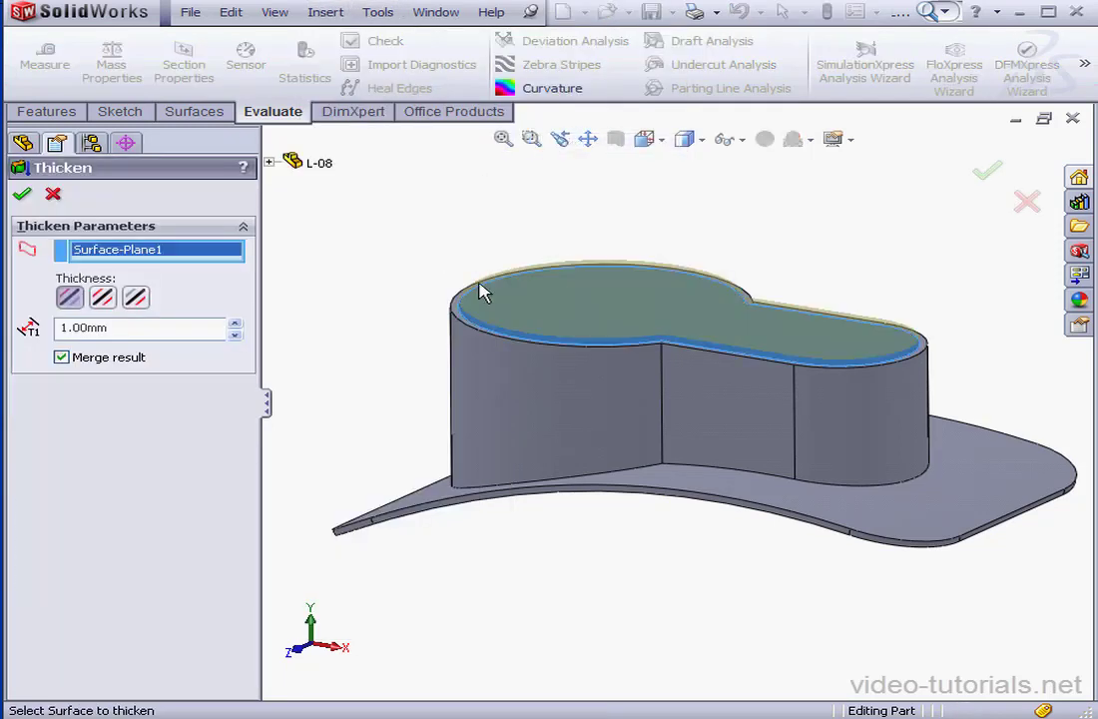
pyautogui.click(136, 297)
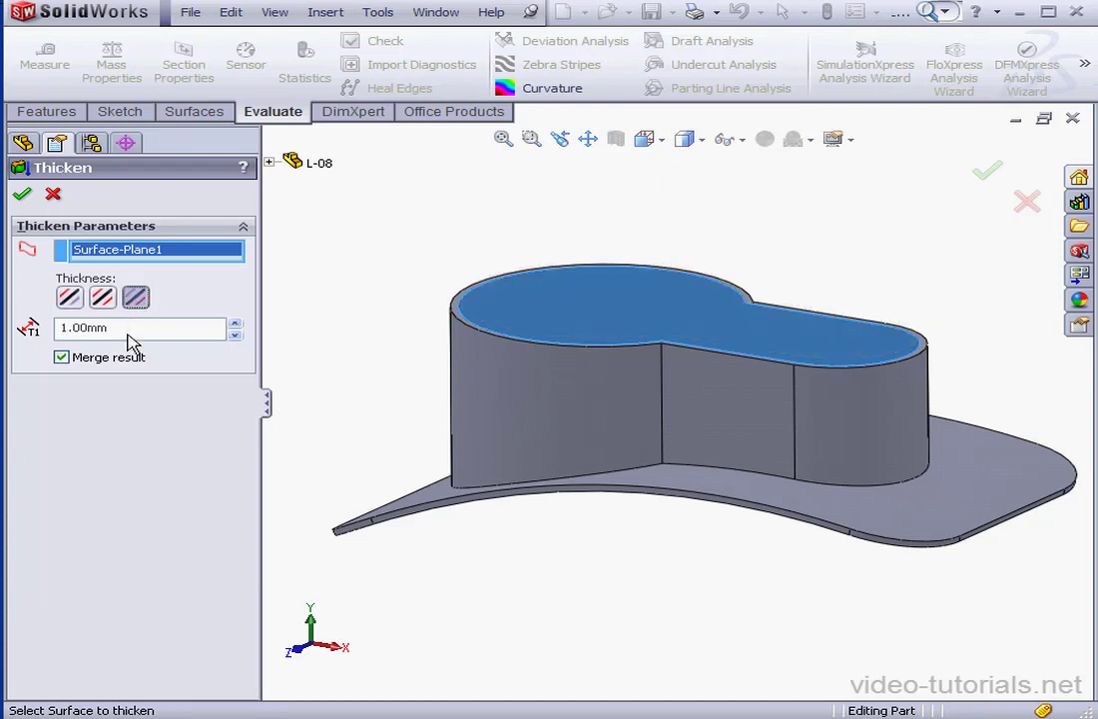
pyautogui.doubleClick(112, 332)
pyautogui.write('3')
pyautogui.click(62, 358)
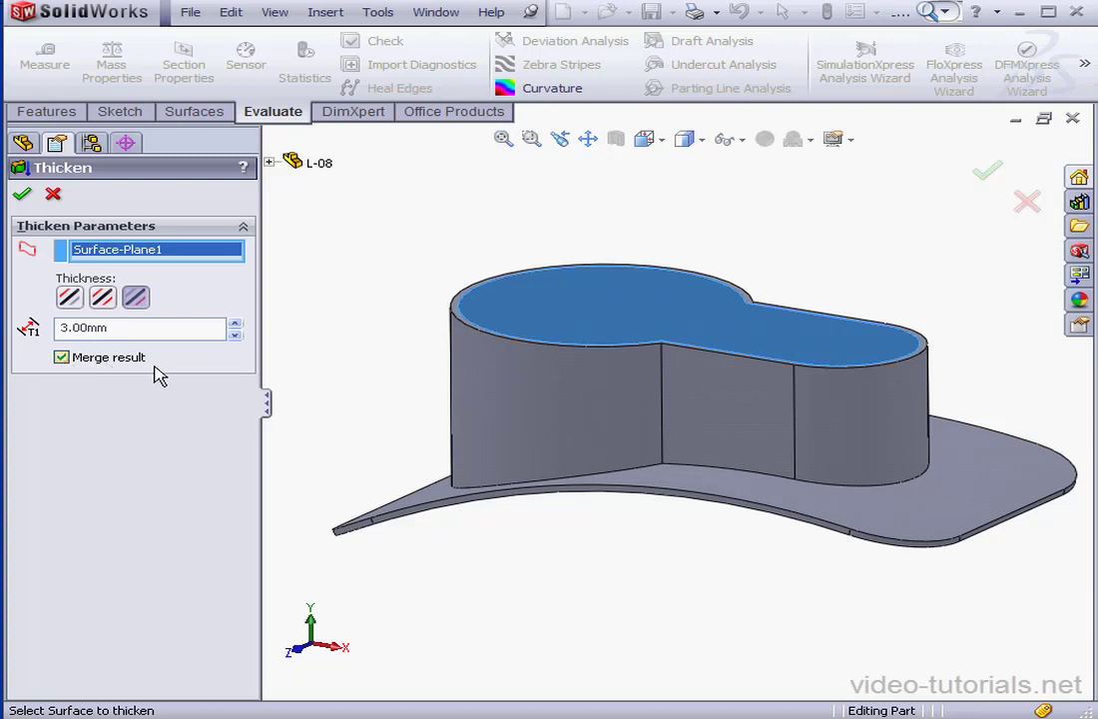
pyautogui.click(22, 194)
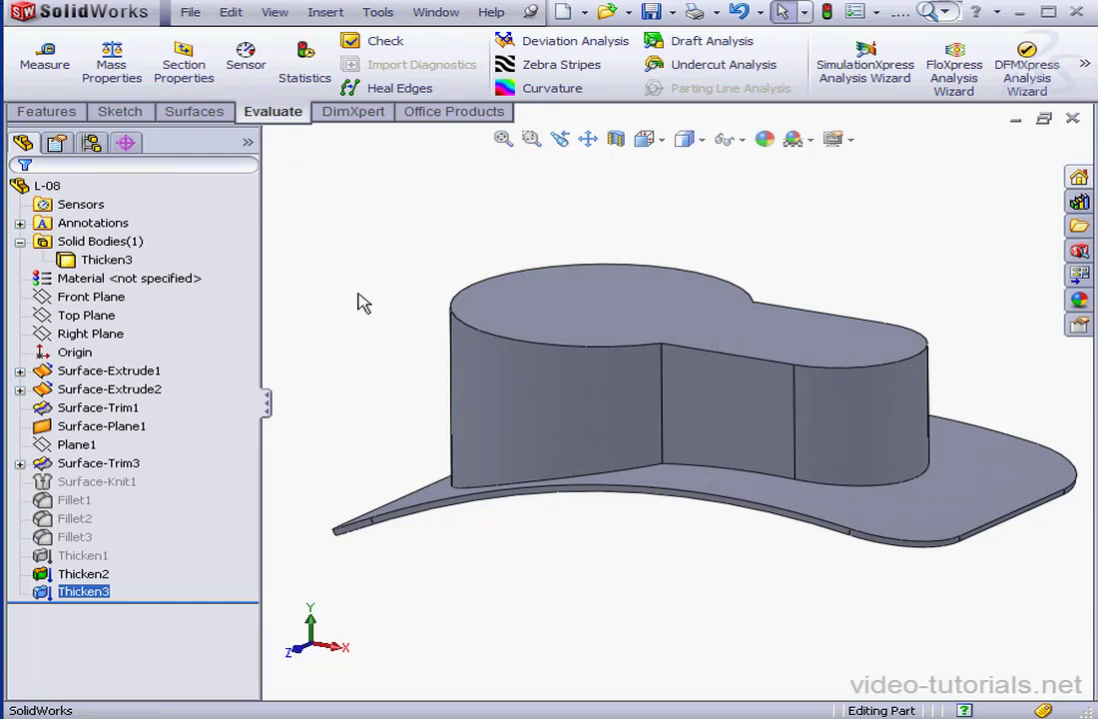
# Section the part along the Front Plane to inspect the differing wall thicknesses.
pyautogui.click(616, 138)
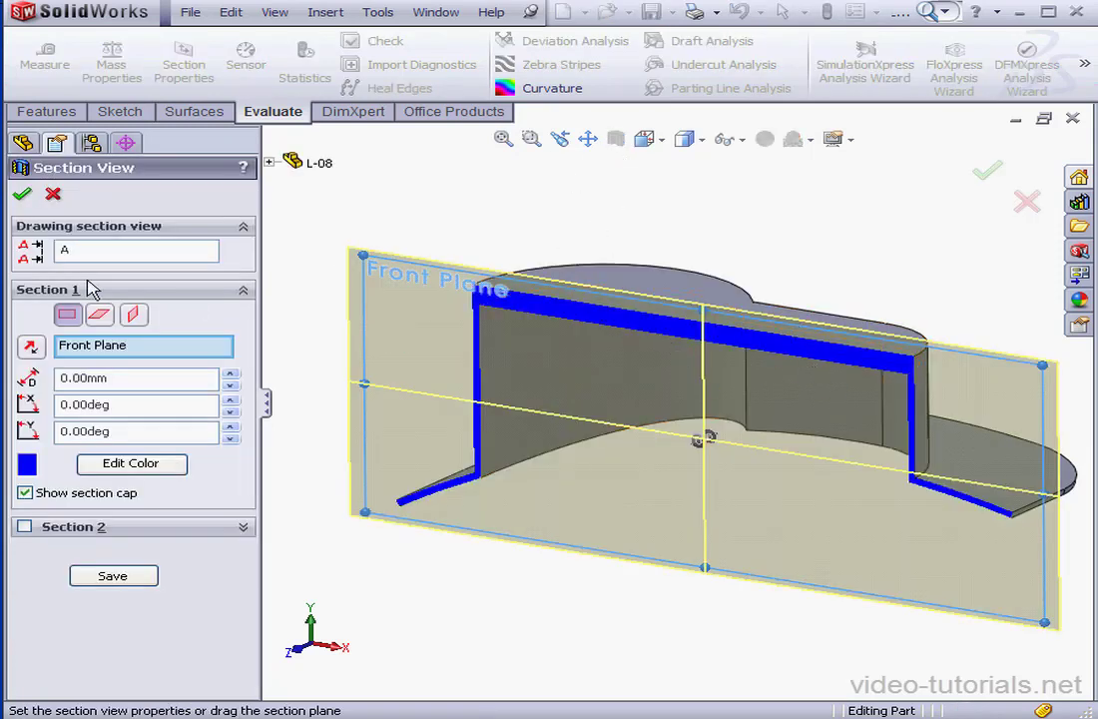
pyautogui.click(22, 194)
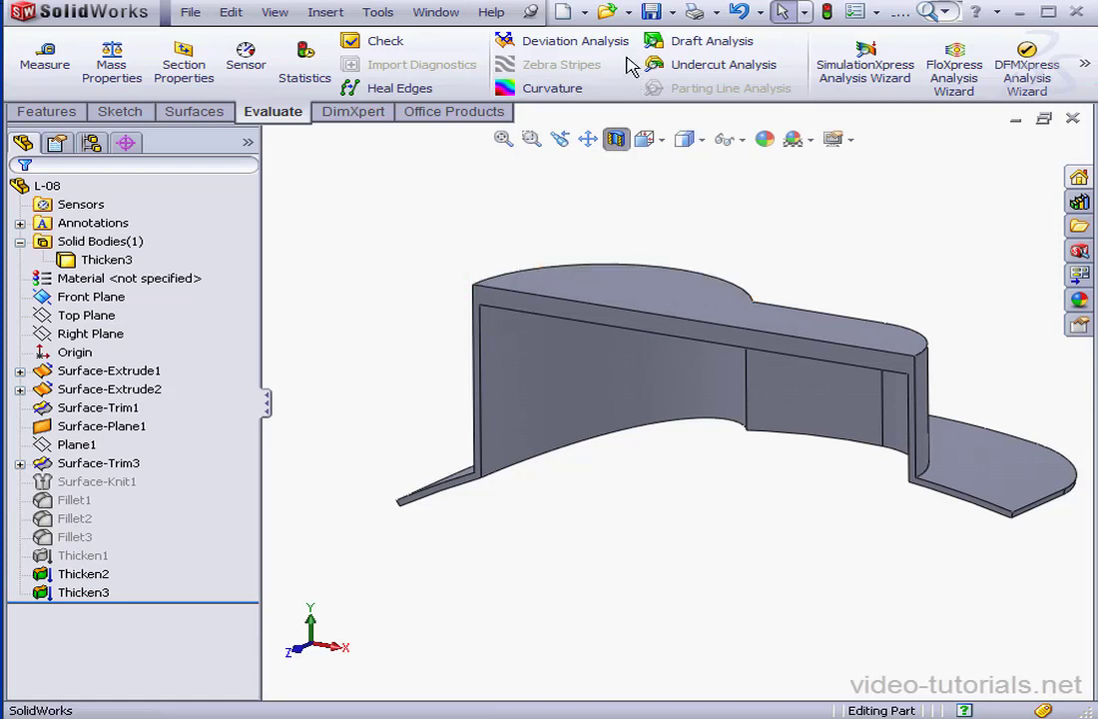
# Create a new part document.
pyautogui.click(584, 13)
pyautogui.click(599, 36)
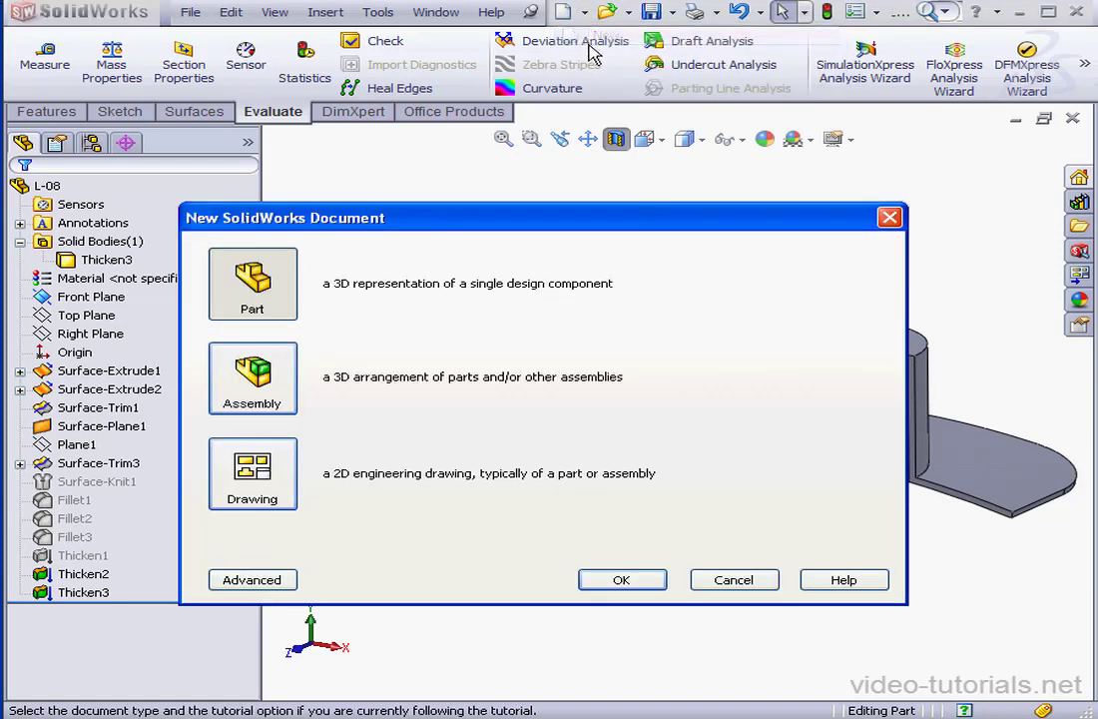
pyautogui.click(644, 584)
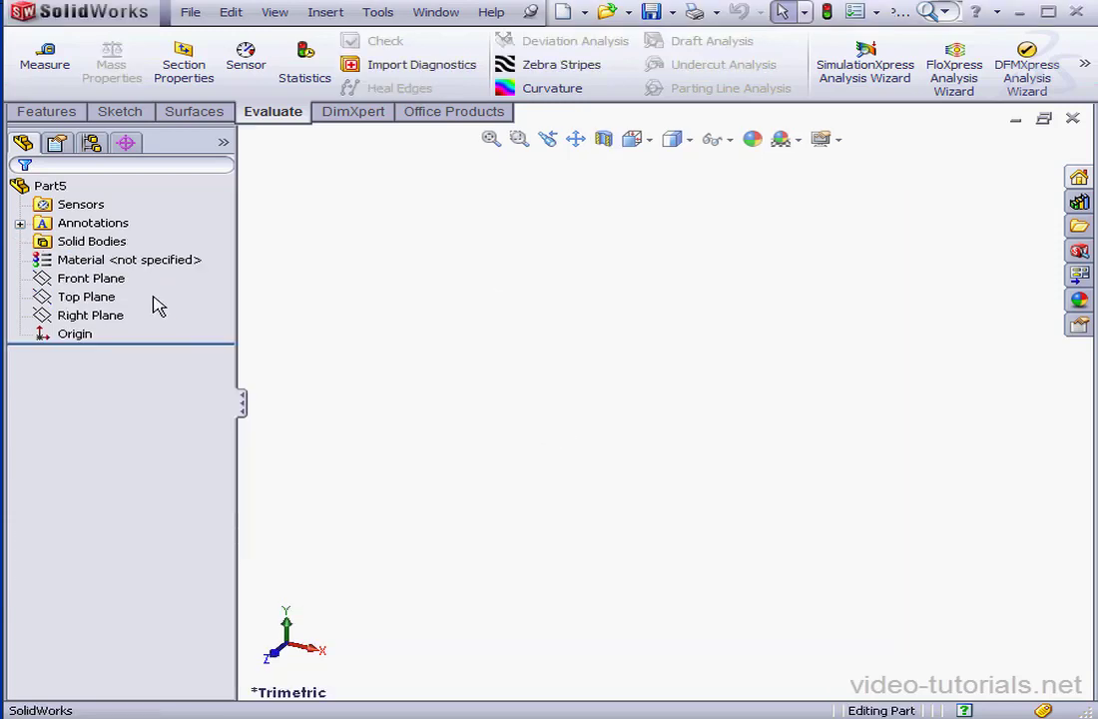
# Sketch a circle of about 46 mm radius centred on the origin on the Top Plane, and exit the sketch.
pyautogui.rightClick(93, 296)
pyautogui.click(108, 263)
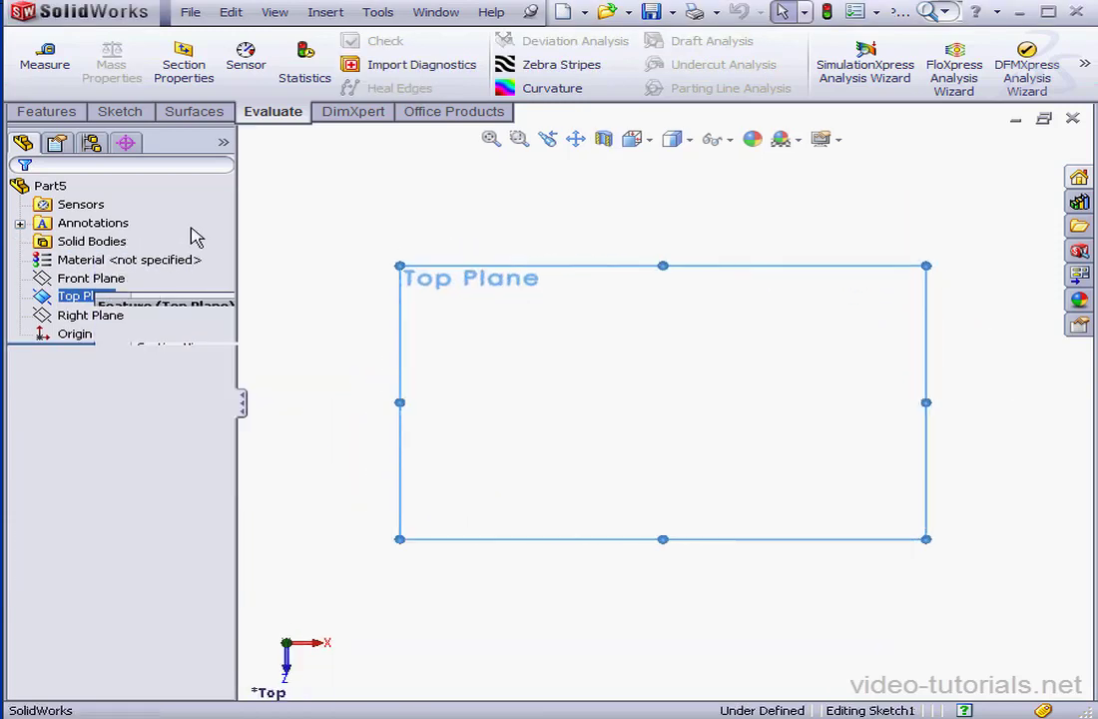
pyautogui.click(197, 41)
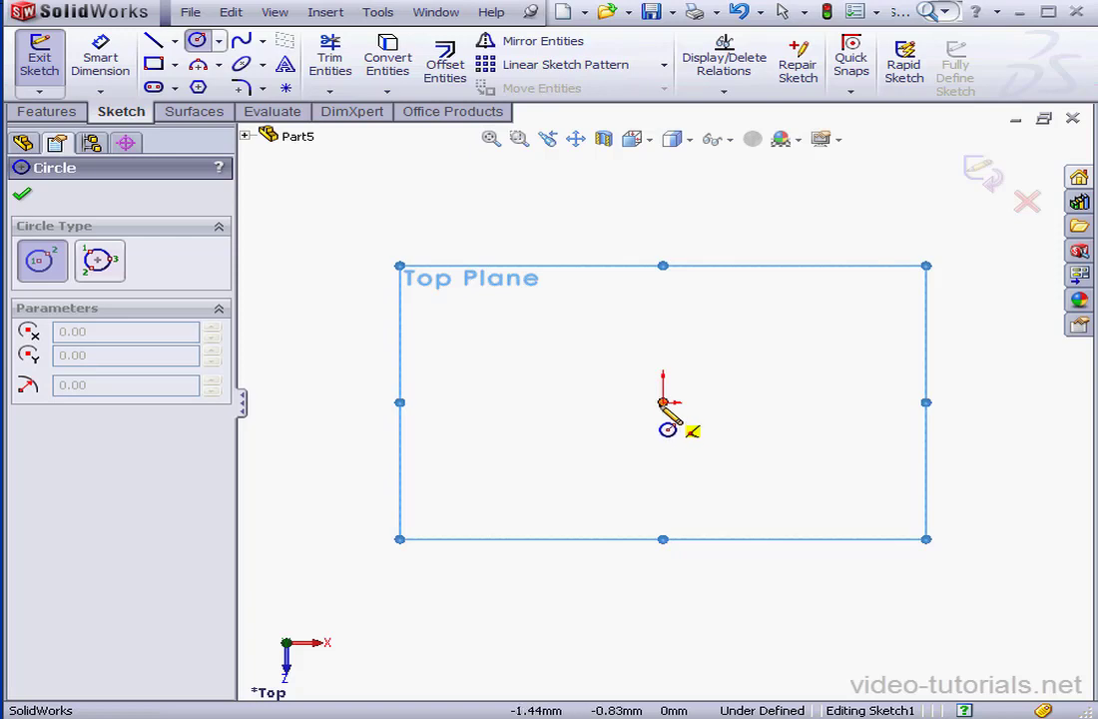
pyautogui.click(662, 403)
pyautogui.click(800, 381)
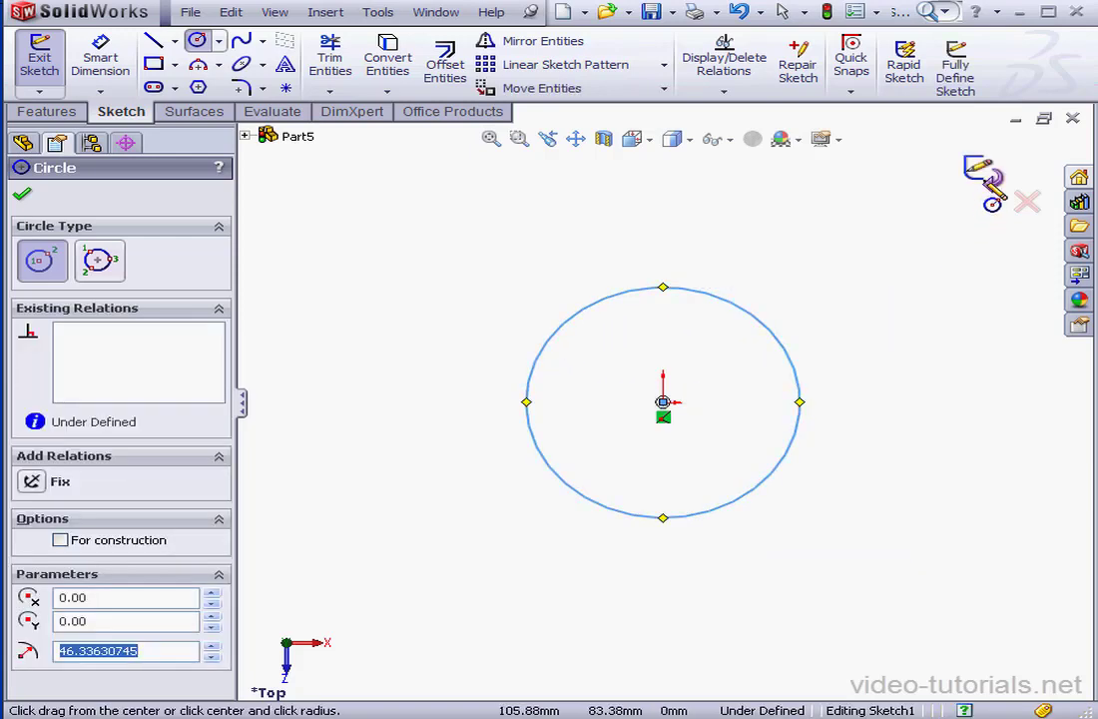
pyautogui.click(985, 181)
# Extrude the circle as a surface 31 mm upward with a Blind end condition.
pyautogui.click(651, 141)
pyautogui.click(701, 167)
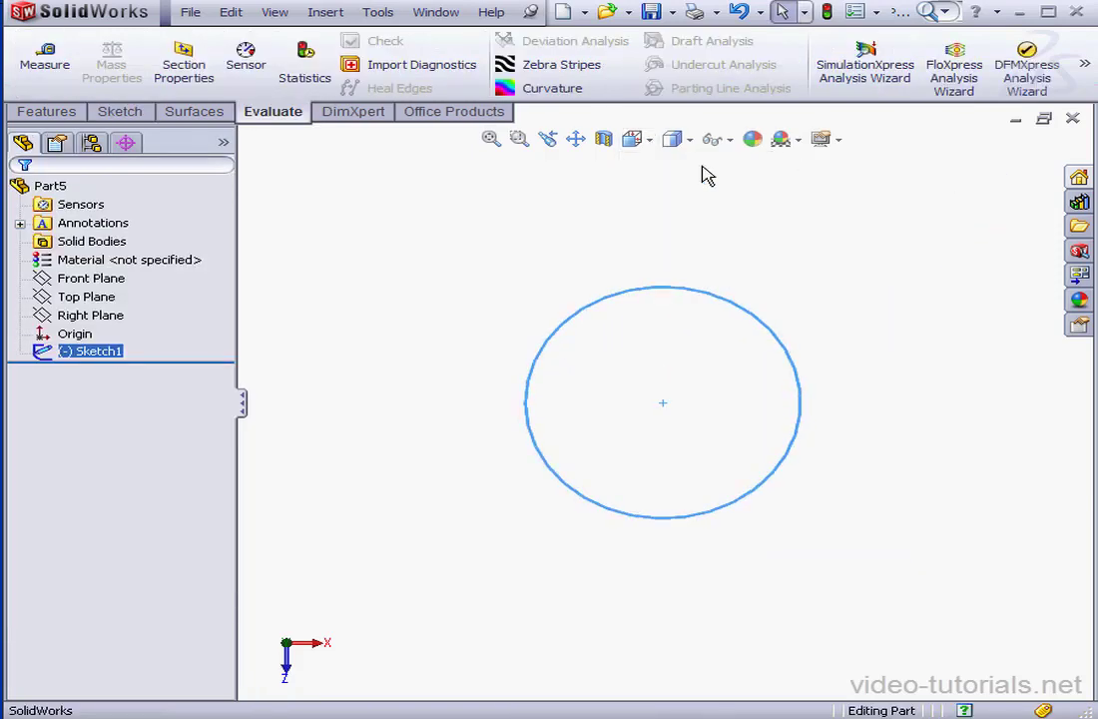
pyautogui.click(197, 112)
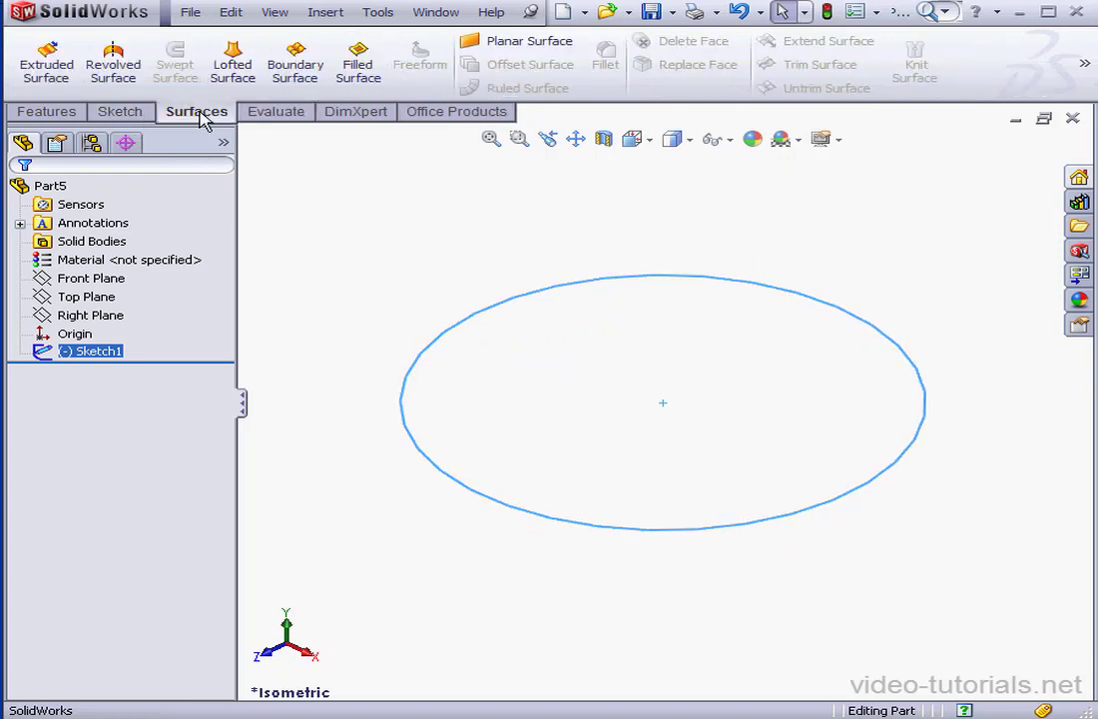
pyautogui.click(50, 65)
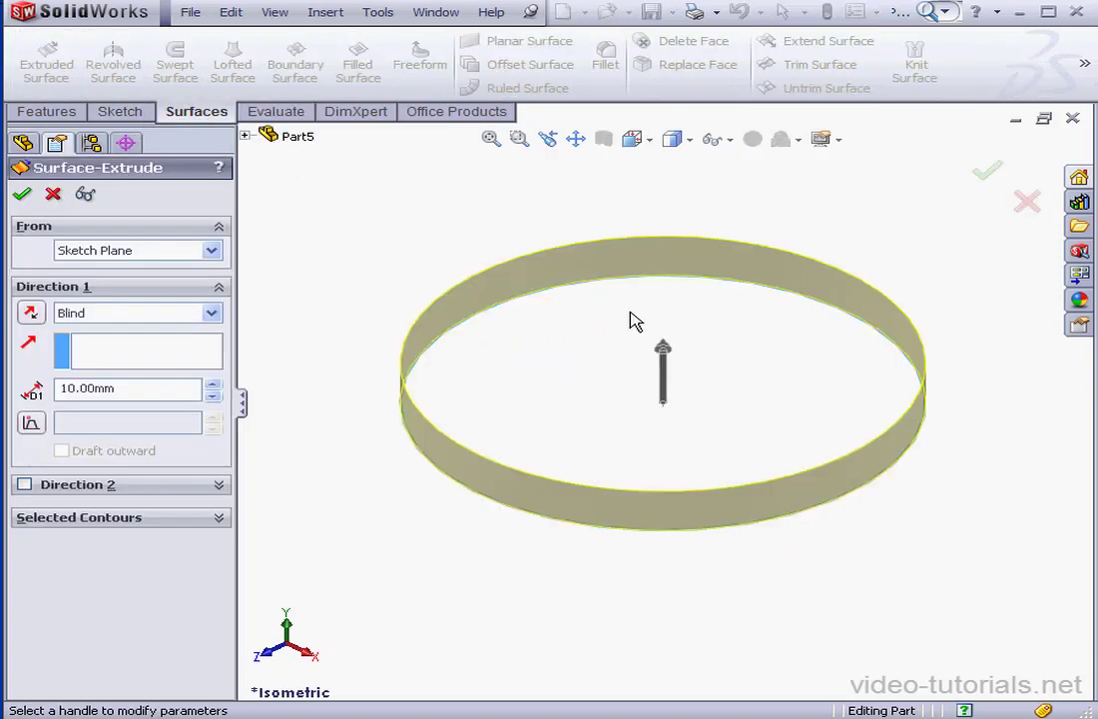
pyautogui.moveTo(658, 349)
pyautogui.mouseDown()
pyautogui.moveTo(669, 357)
pyautogui.moveTo(671, 294)
pyautogui.mouseUp()
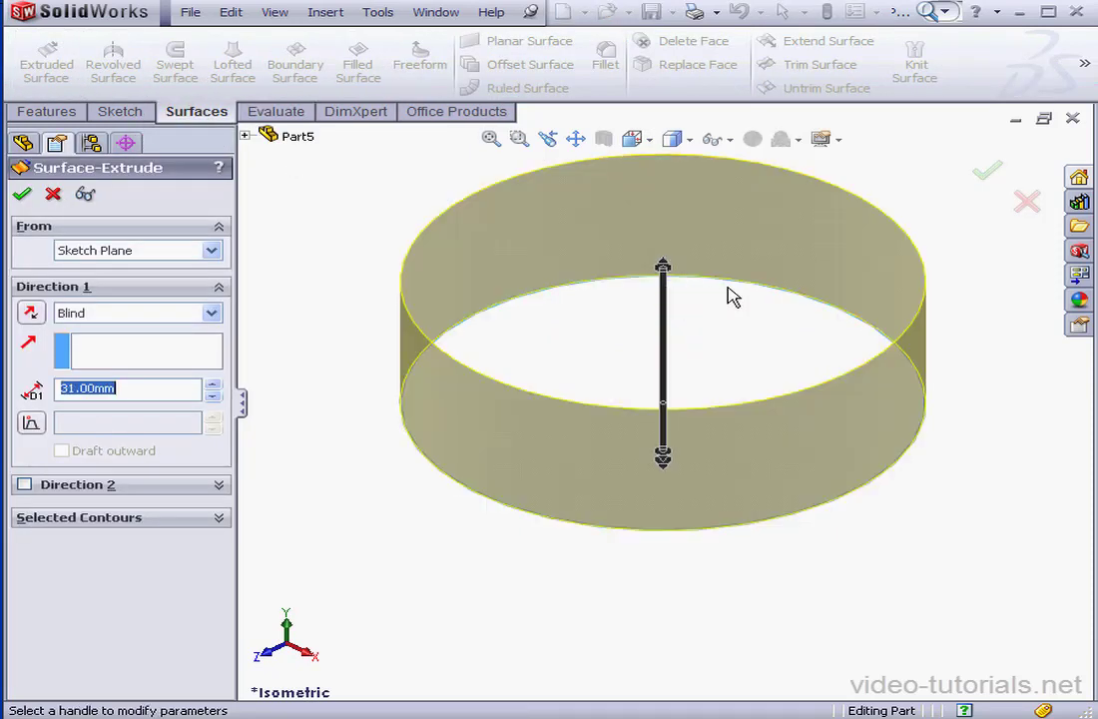
pyautogui.click(987, 172)
# Close the bottom of the cylindrical surface with a planar surface bounded by its lower circular edge.
pyautogui.scroll(2, 693, 340)
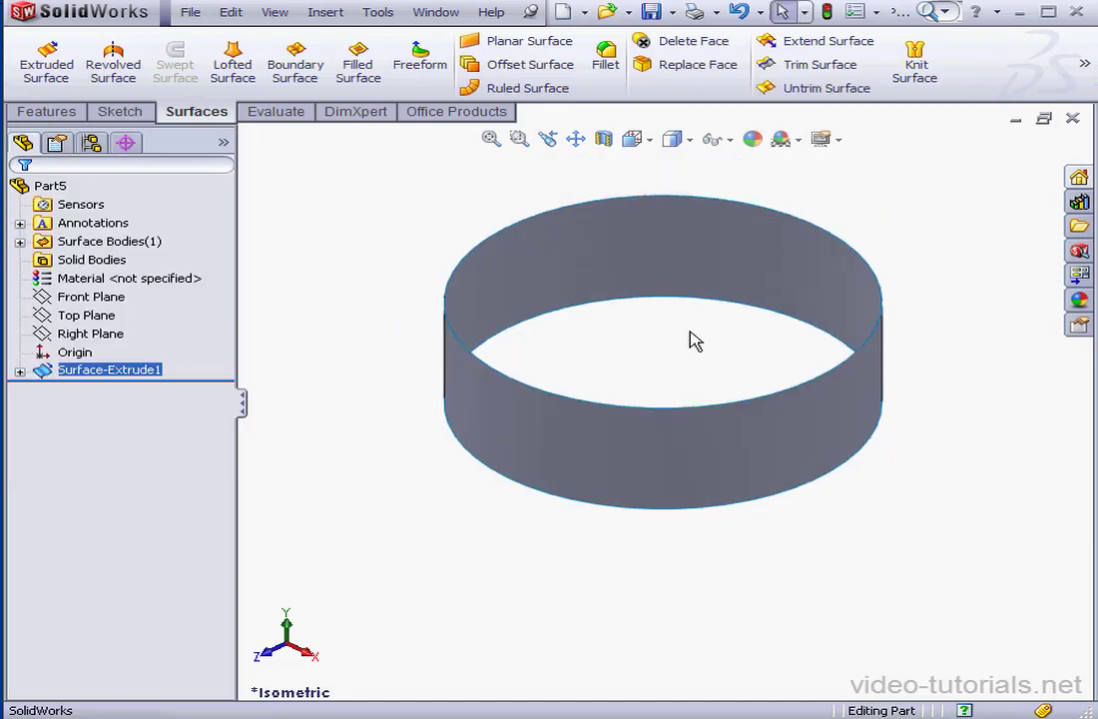
pyautogui.click(531, 41)
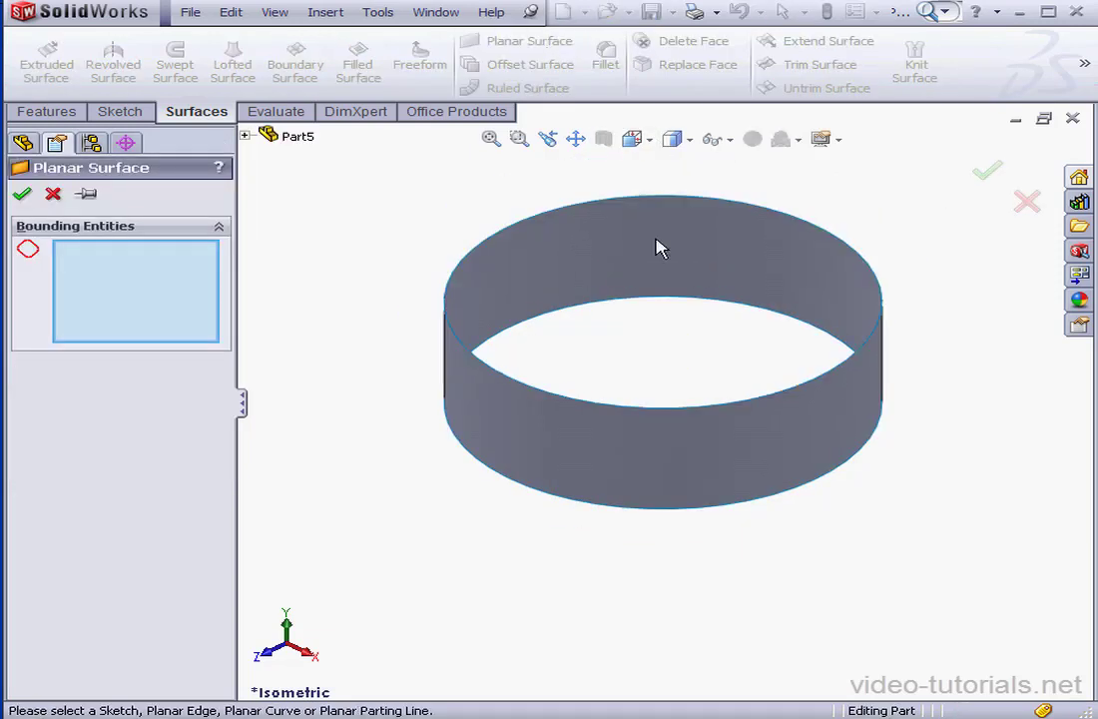
pyautogui.click(654, 303)
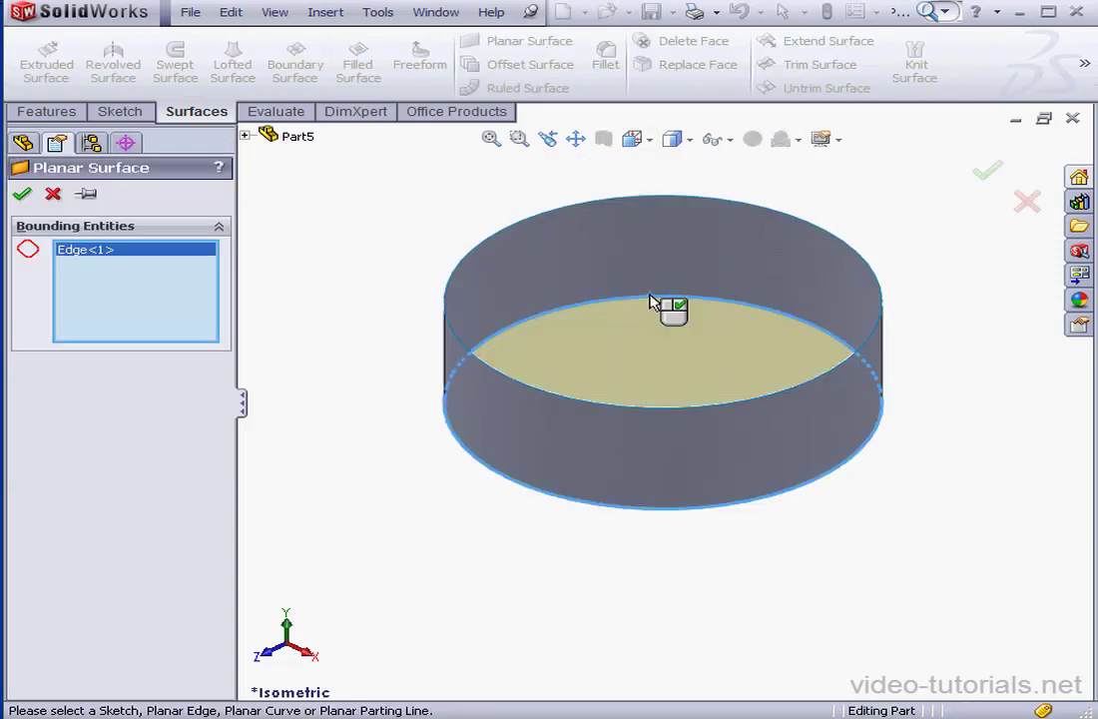
pyautogui.click(22, 193)
# Knit the bottom planar surface and the extruded cylindrical surface together, leaving the solid-forming option off.
pyautogui.click(918, 75)
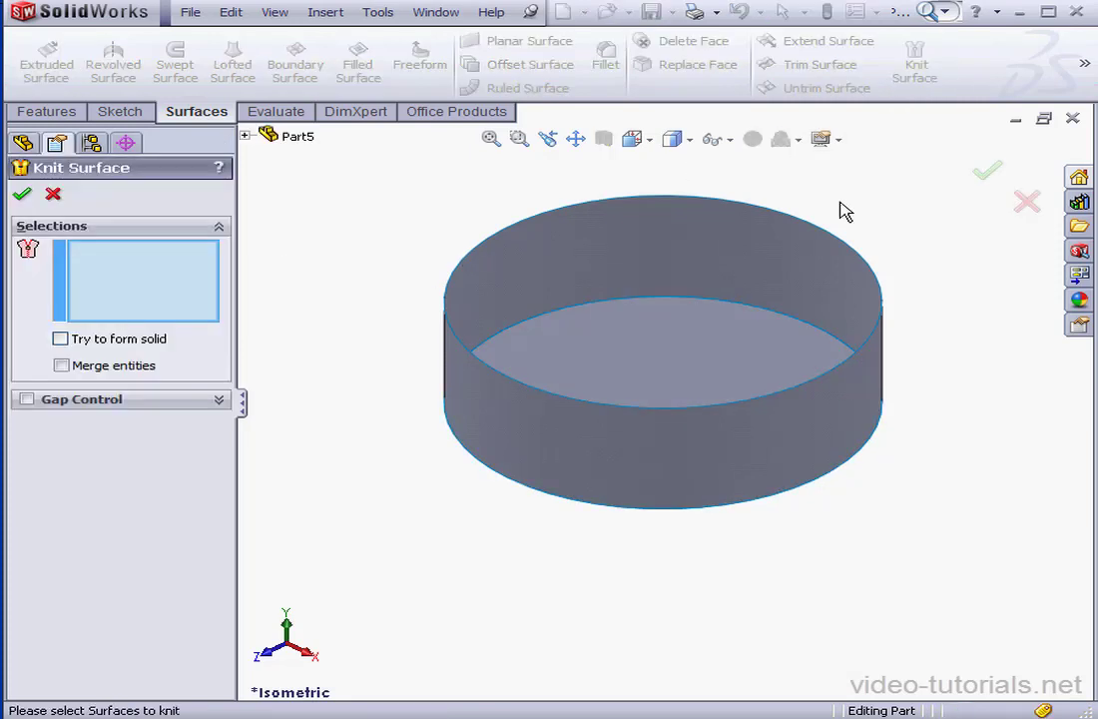
pyautogui.click(687, 328)
pyautogui.click(699, 283)
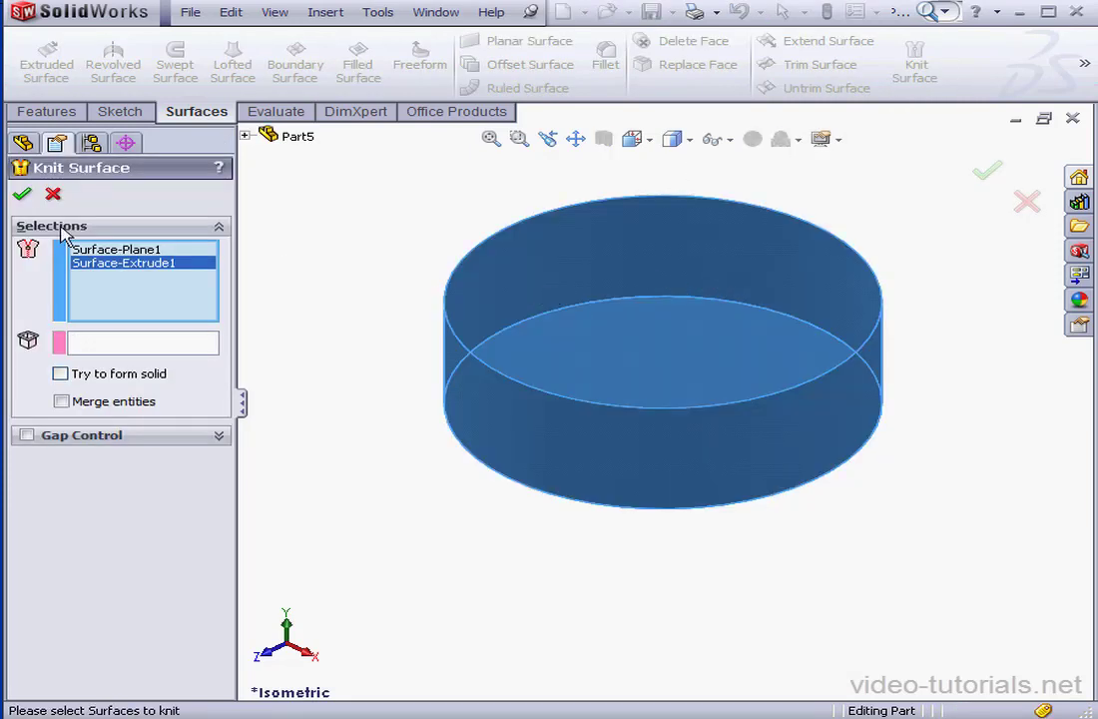
pyautogui.click(22, 194)
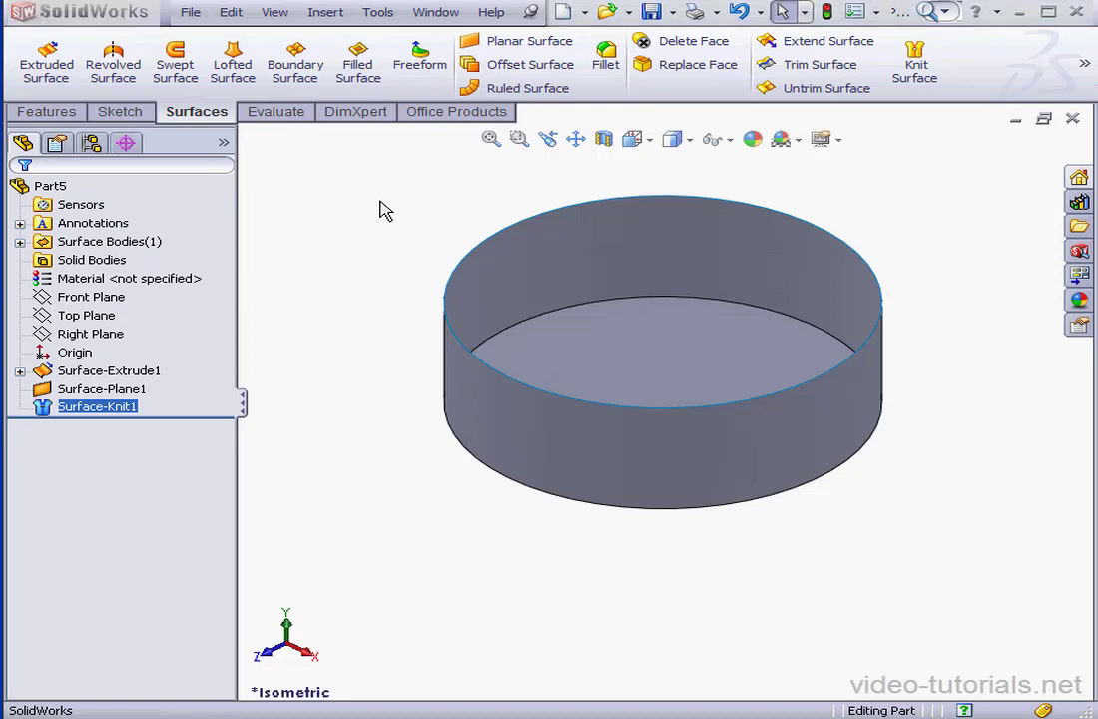
pyautogui.click(325, 12)
pyautogui.moveTo(504, 85)
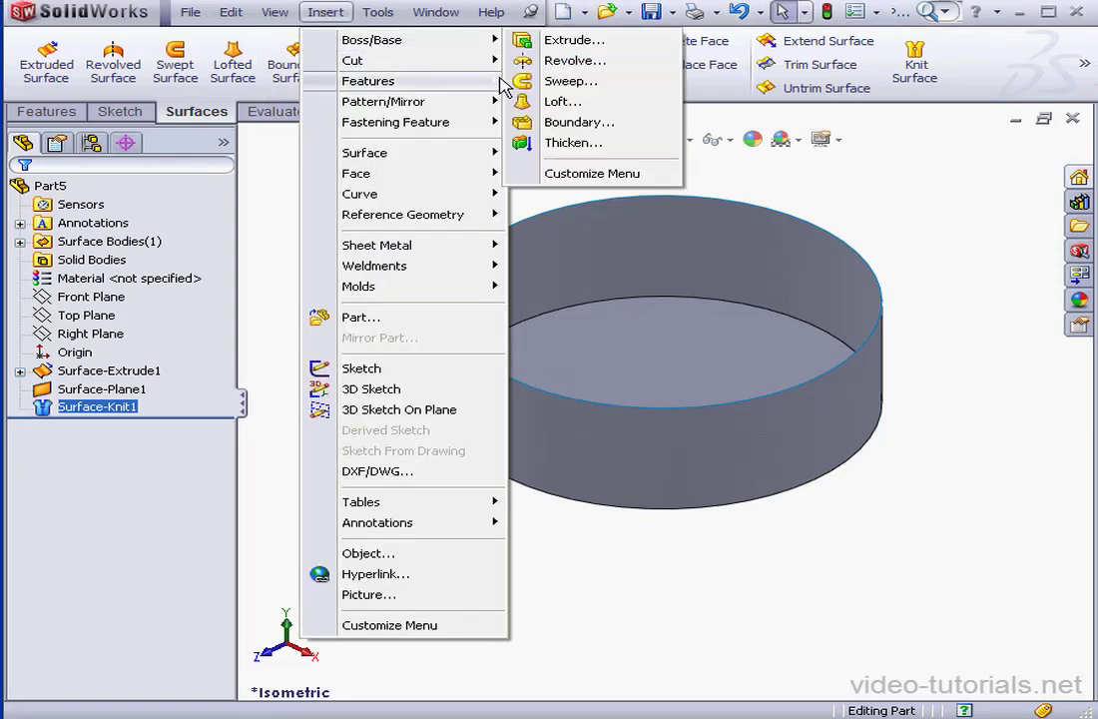
pyautogui.click(571, 143)
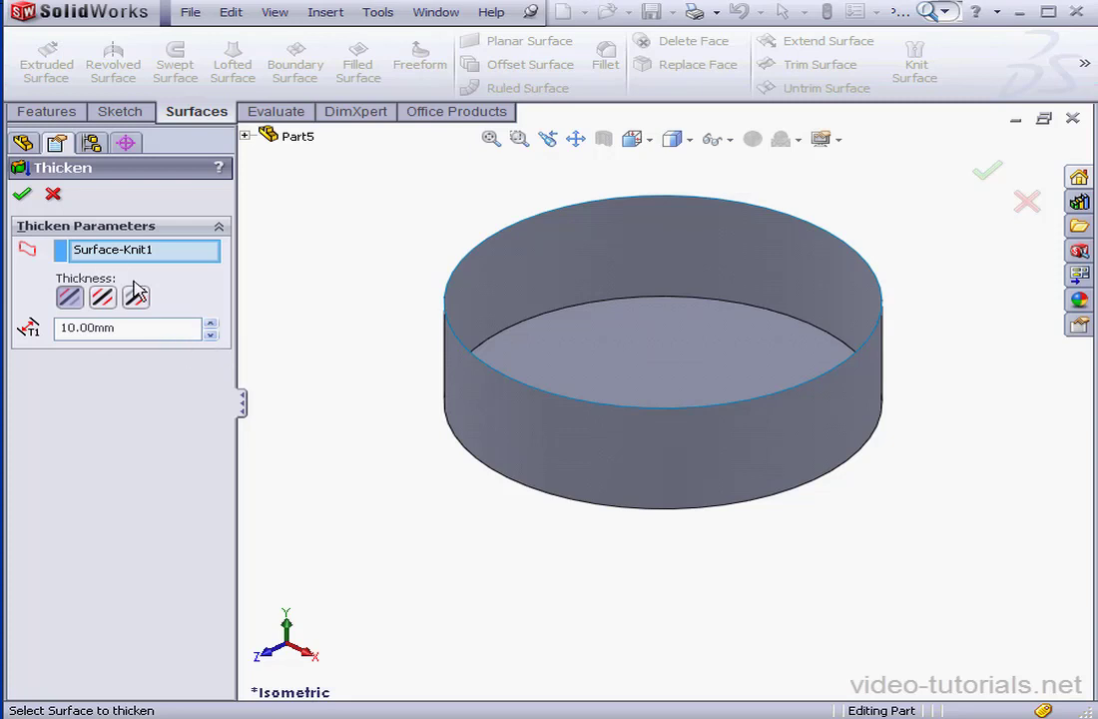
pyautogui.click(53, 193)
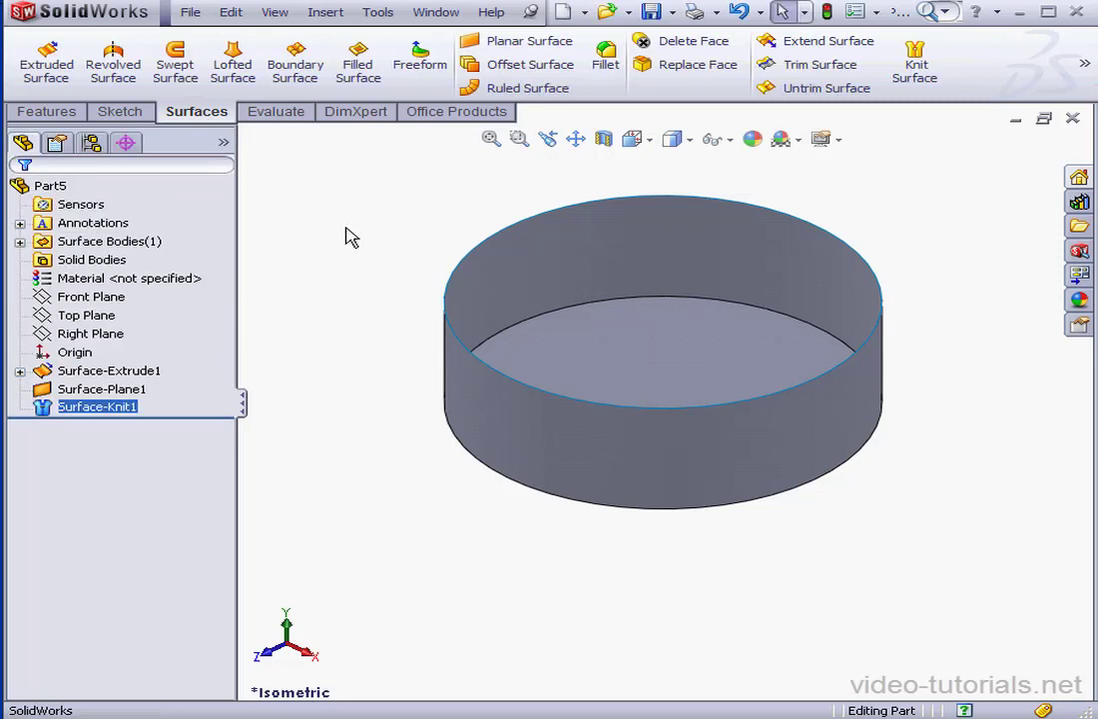
# Cap the open top of the knit surface with a planar surface bounded by its upper circular edge.
pyautogui.click(521, 41)
pyautogui.click(722, 201)
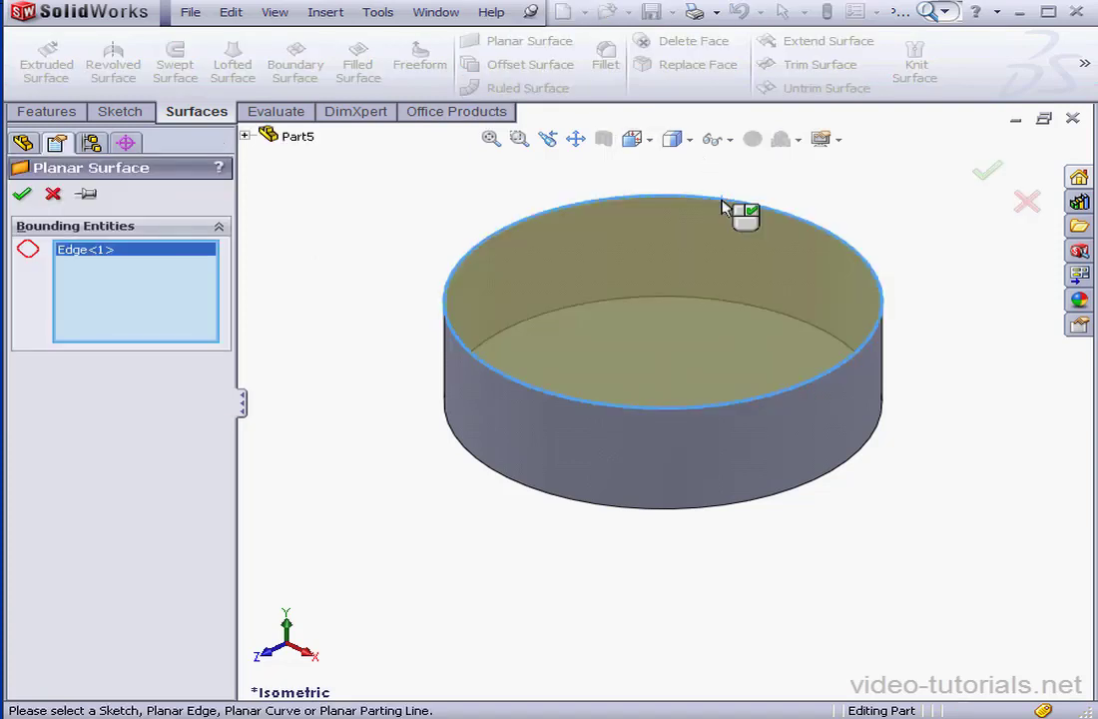
pyautogui.click(22, 193)
# Knit the top planar surface (Surface-Plane2) with the existing knit body (Surface-Knit1), leaving the solid-forming option off.
pyautogui.click(916, 70)
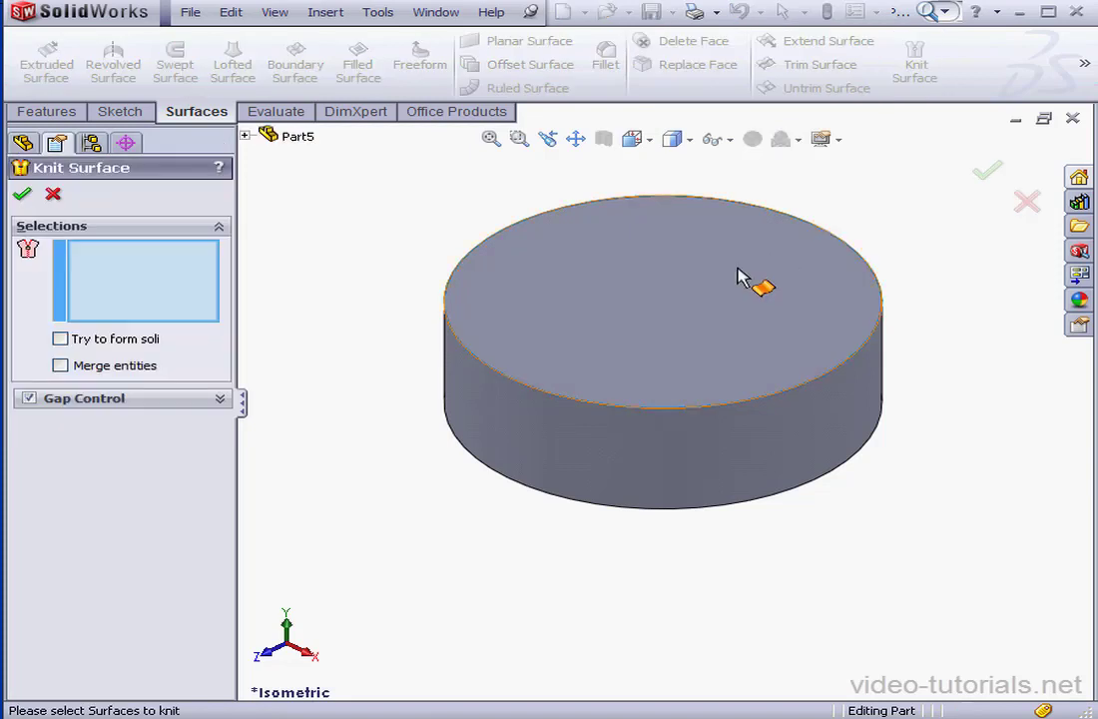
pyautogui.click(741, 275)
pyautogui.click(689, 424)
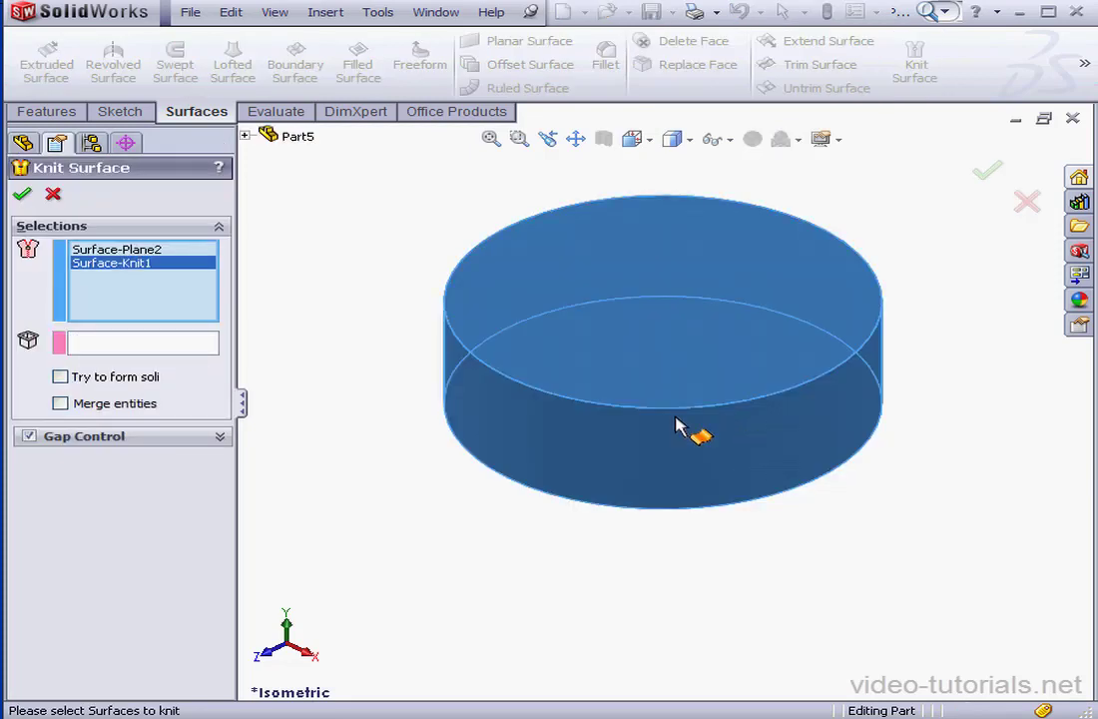
pyautogui.click(22, 196)
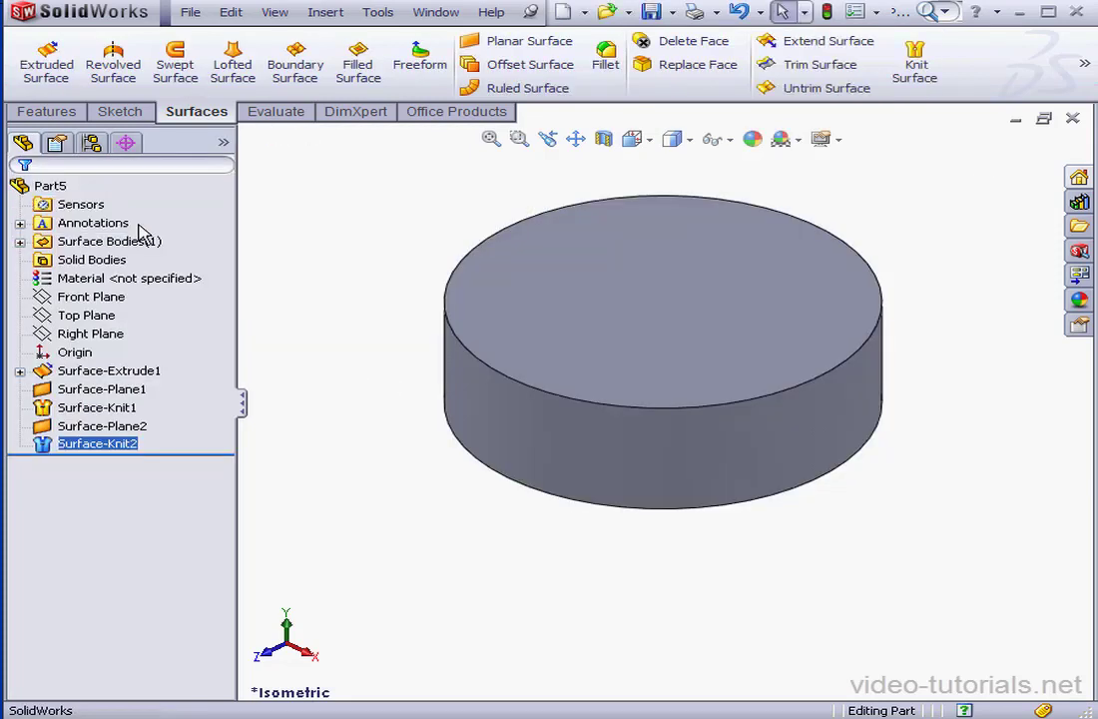
# Use Thicken on the closed knit body (Surface-Knit2) to create a solid from its enclosed volume.
pyautogui.click(379, 13)
pyautogui.moveTo(325, 13)
pyautogui.moveTo(399, 39)
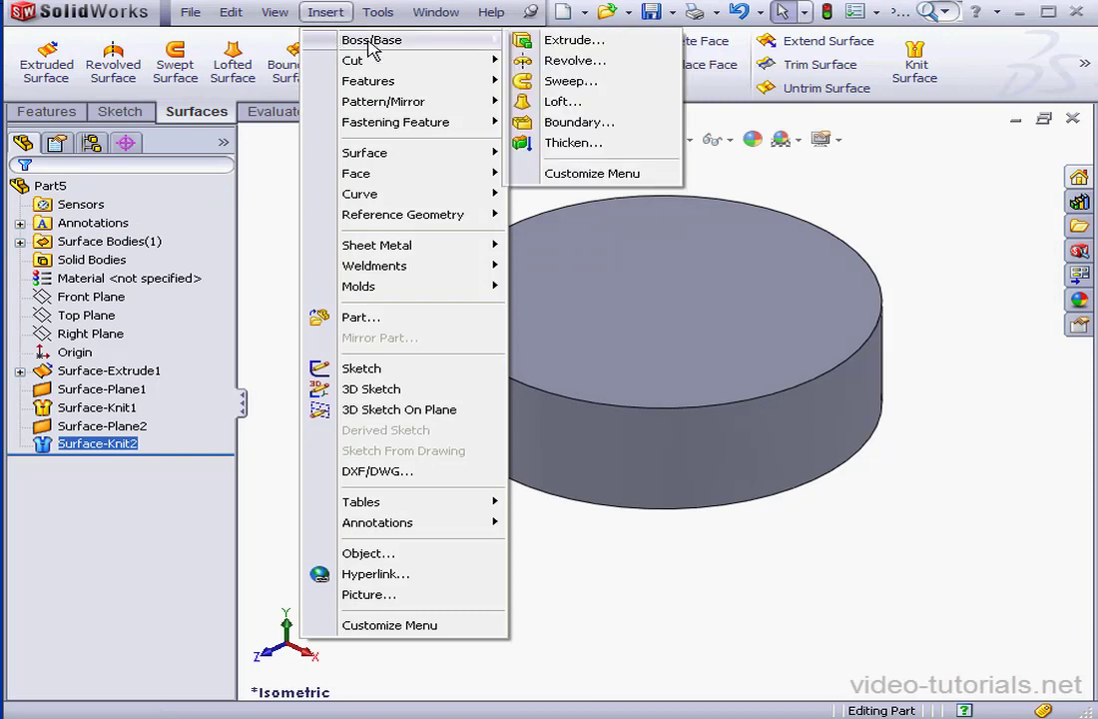
pyautogui.click(559, 140)
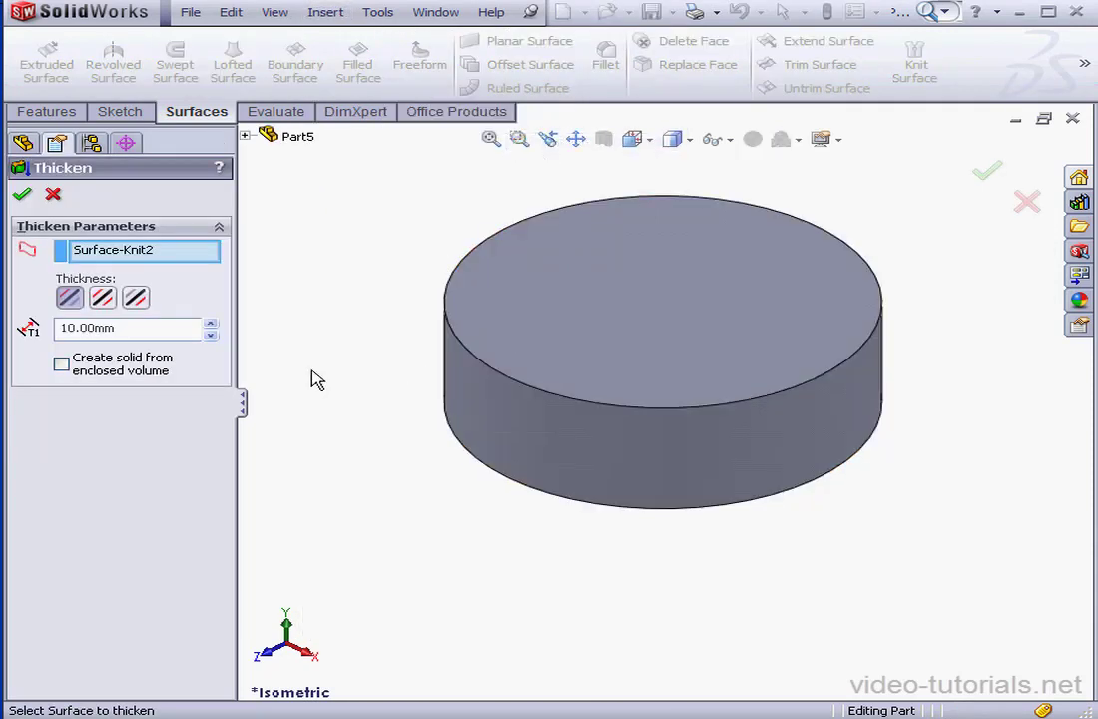
pyautogui.click(61, 366)
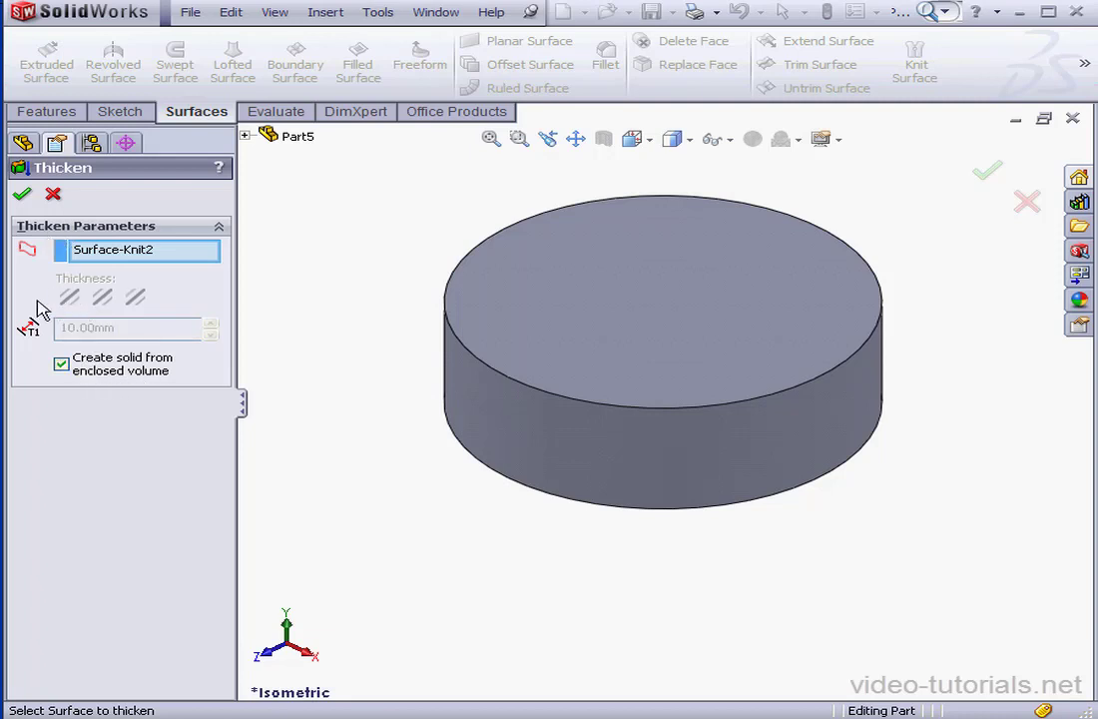
pyautogui.click(22, 195)
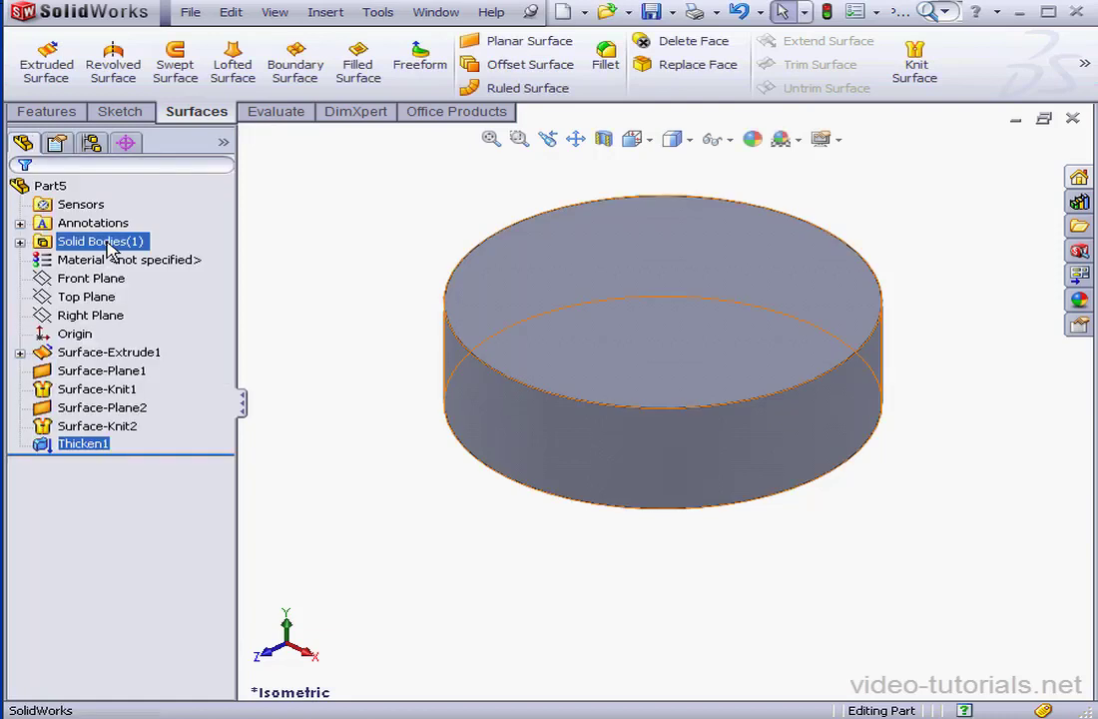
# Preview a section of the cylinder through the Front Plane to check its interior, without keeping the section view.
pyautogui.click(604, 139)
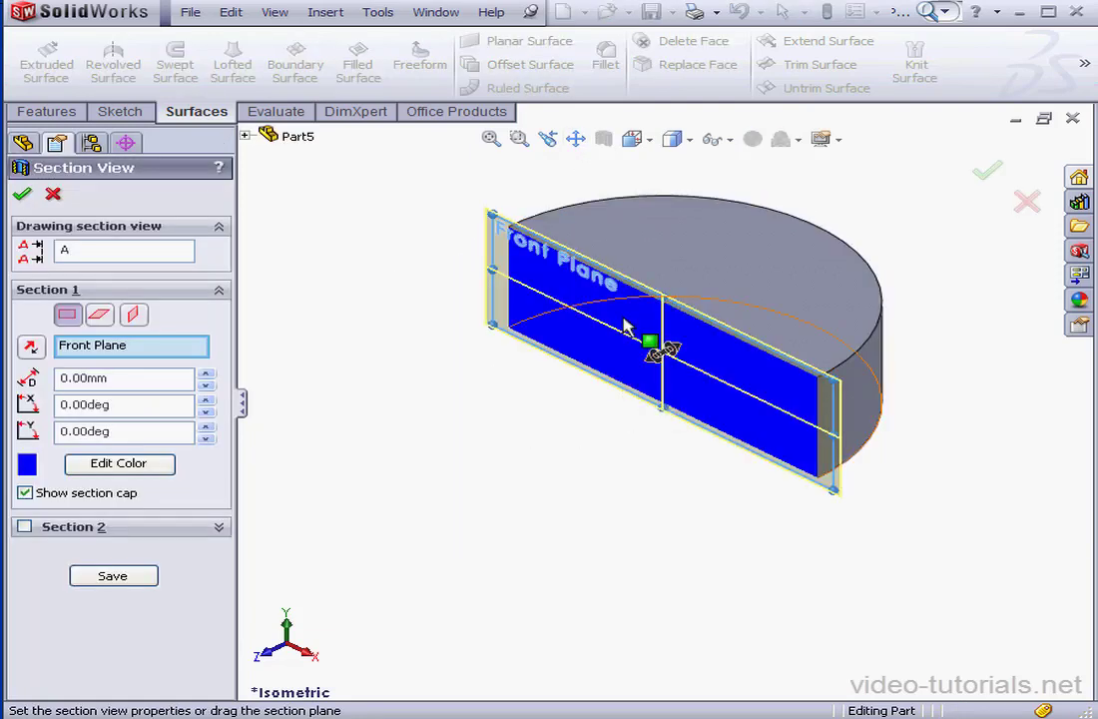
pyautogui.click(53, 193)
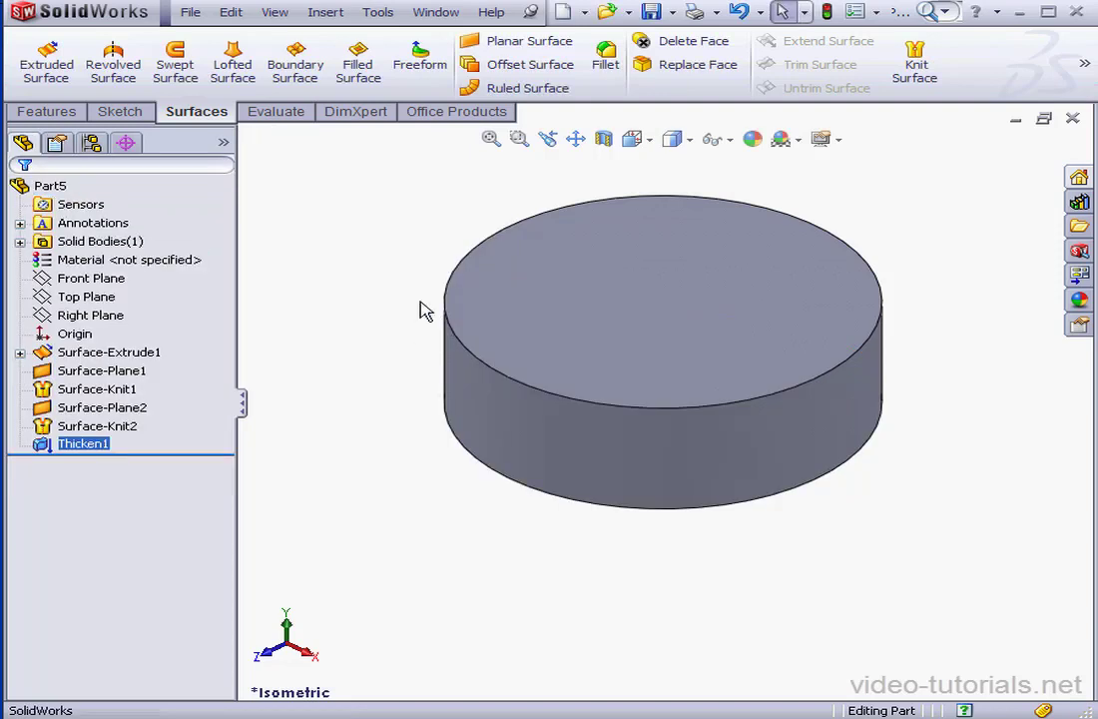
# Edit the Thicken1 feature to turn off the enclosed-volume solid and Merge result options and set the thickness to 2 mm.
pyautogui.rightClick(94, 446)
pyautogui.click(112, 388)
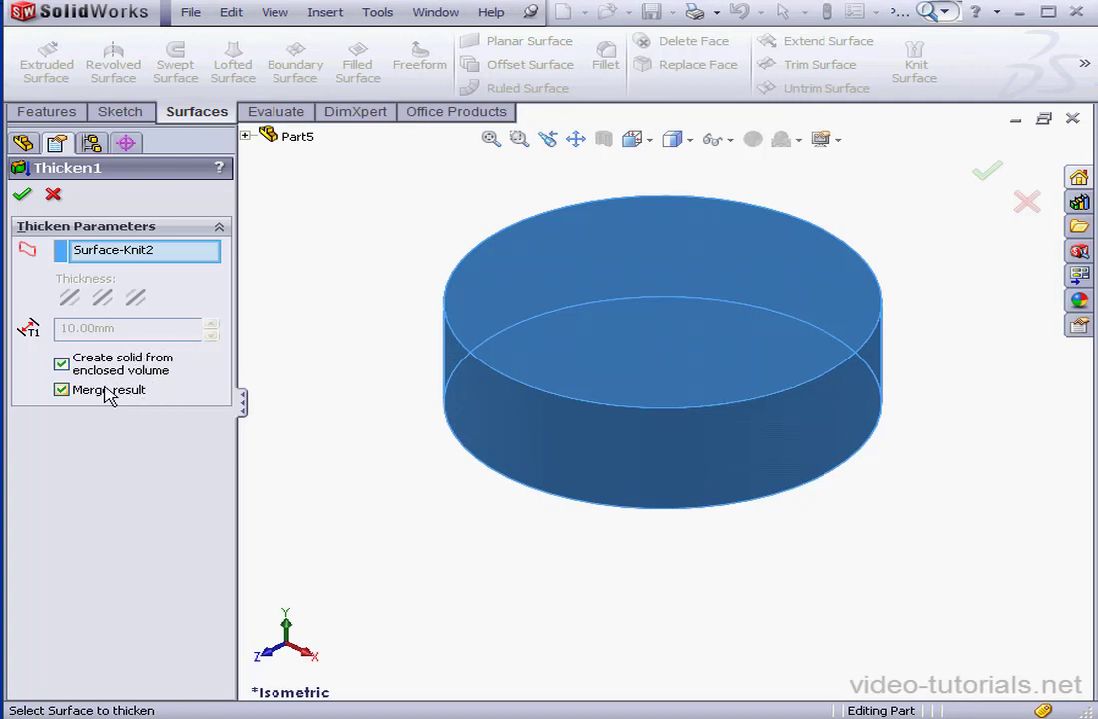
pyautogui.click(62, 363)
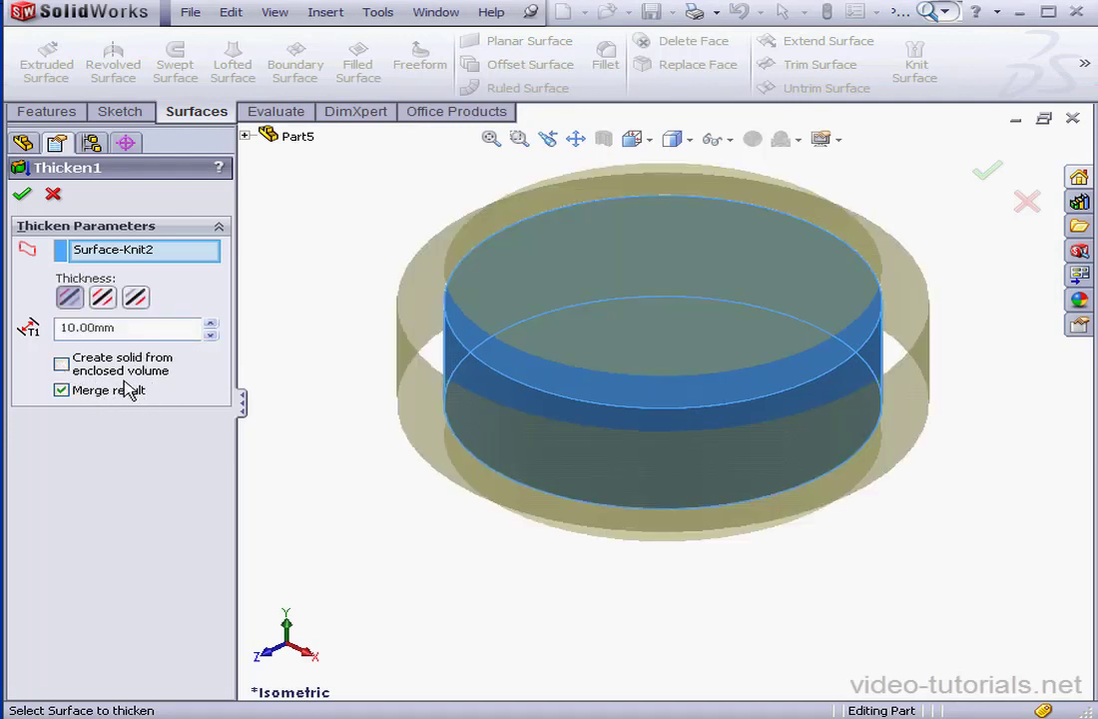
pyautogui.click(62, 390)
pyautogui.moveTo(114, 326); pyautogui.dragTo(44, 332)
pyautogui.write('2')
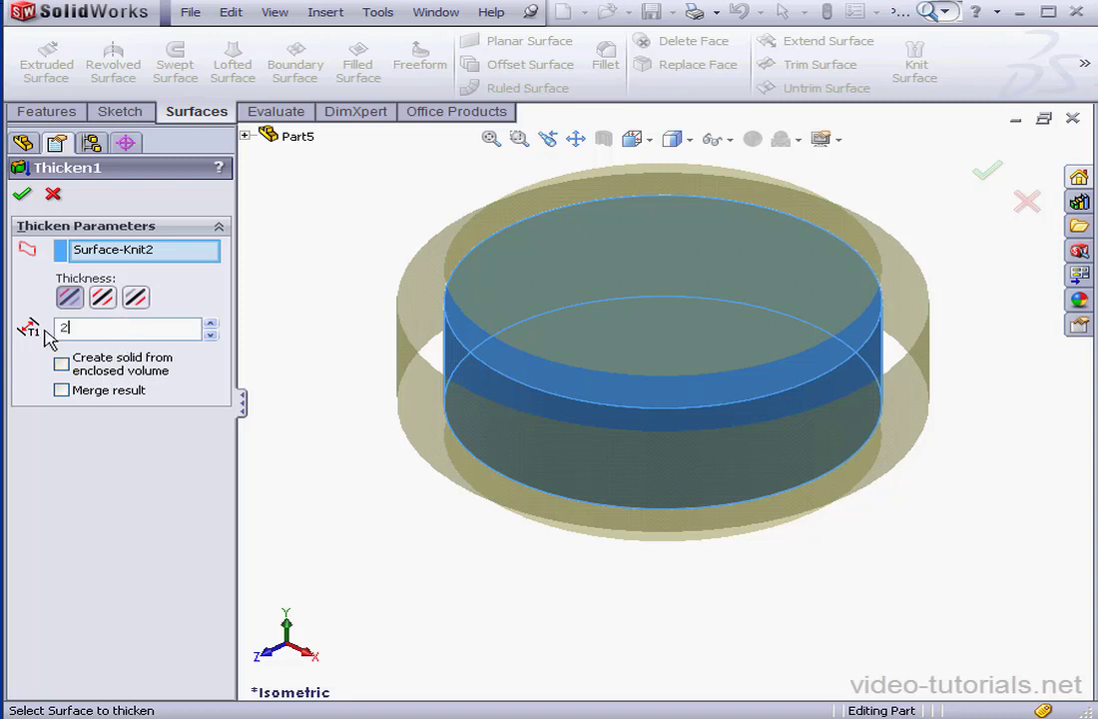
pyautogui.press('Return')
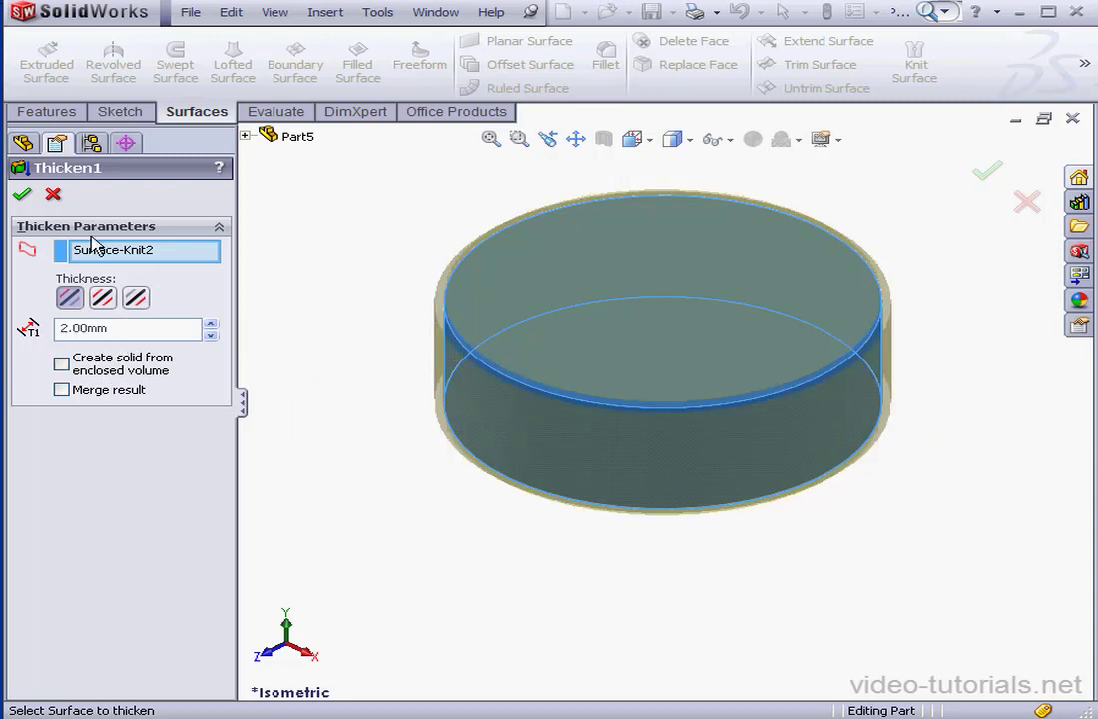
pyautogui.click(22, 193)
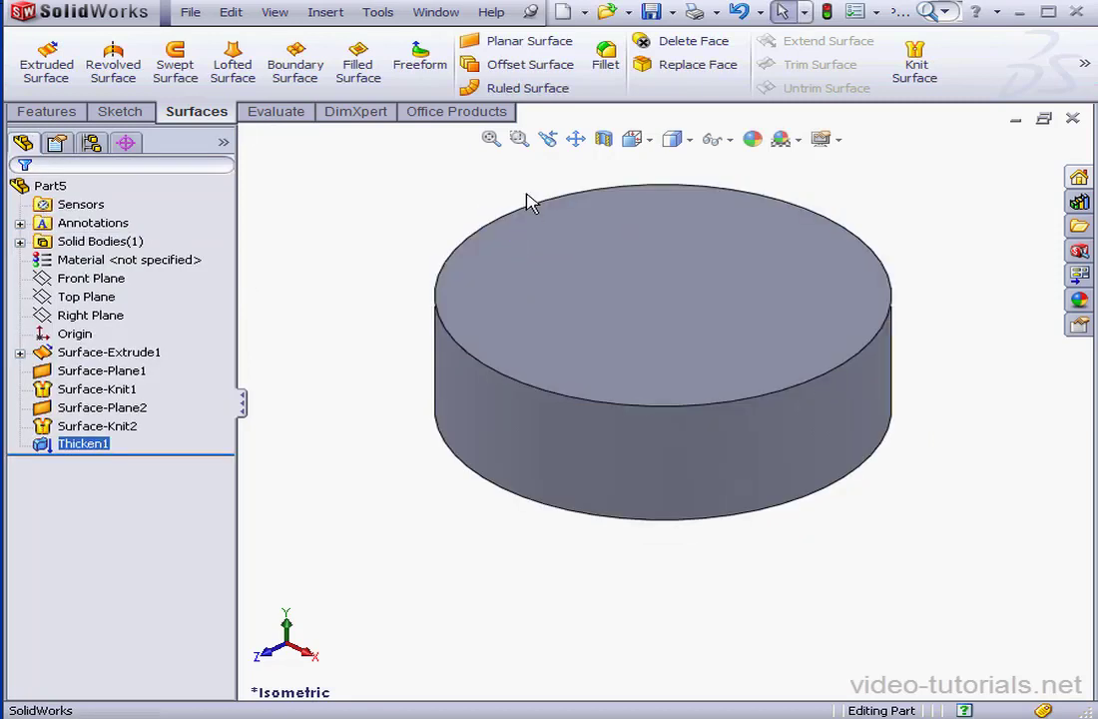
# Section the thickened body through the Front Plane to examine its walls and interior, and restore the full view.
pyautogui.click(604, 141)
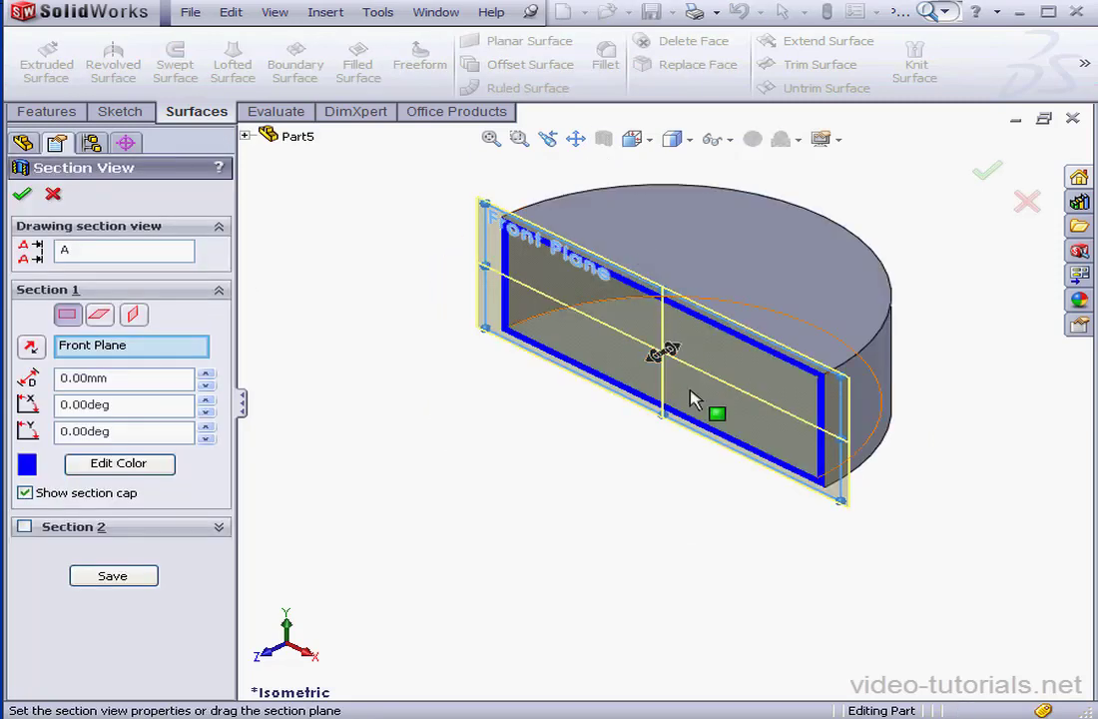
pyautogui.click(22, 194)
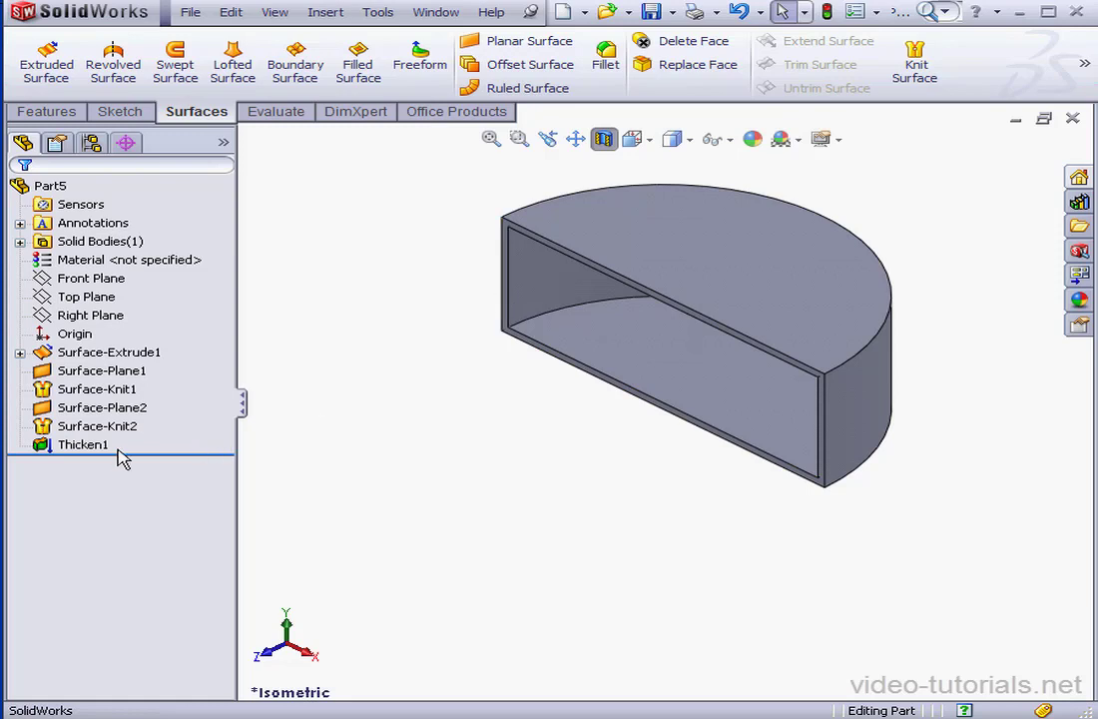
pyautogui.click(602, 139)
# Suppress the Thicken1 feature and edit Surface-Knit2 to enable Try to form solid.
pyautogui.rightClick(84, 446)
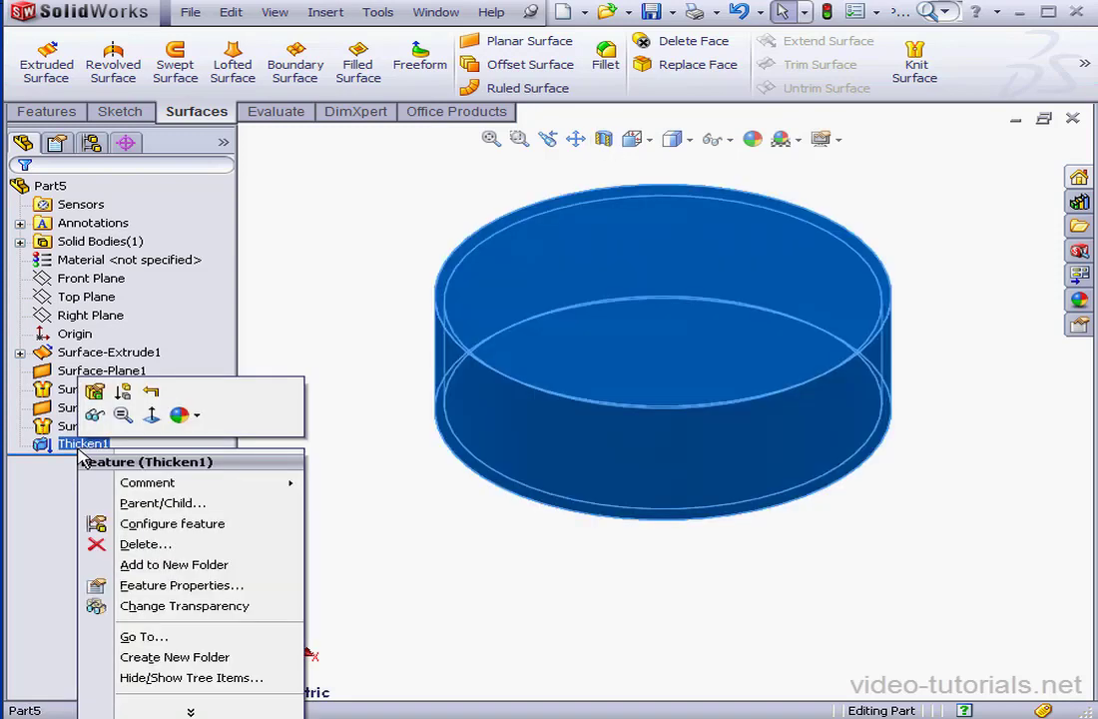
pyautogui.click(122, 390)
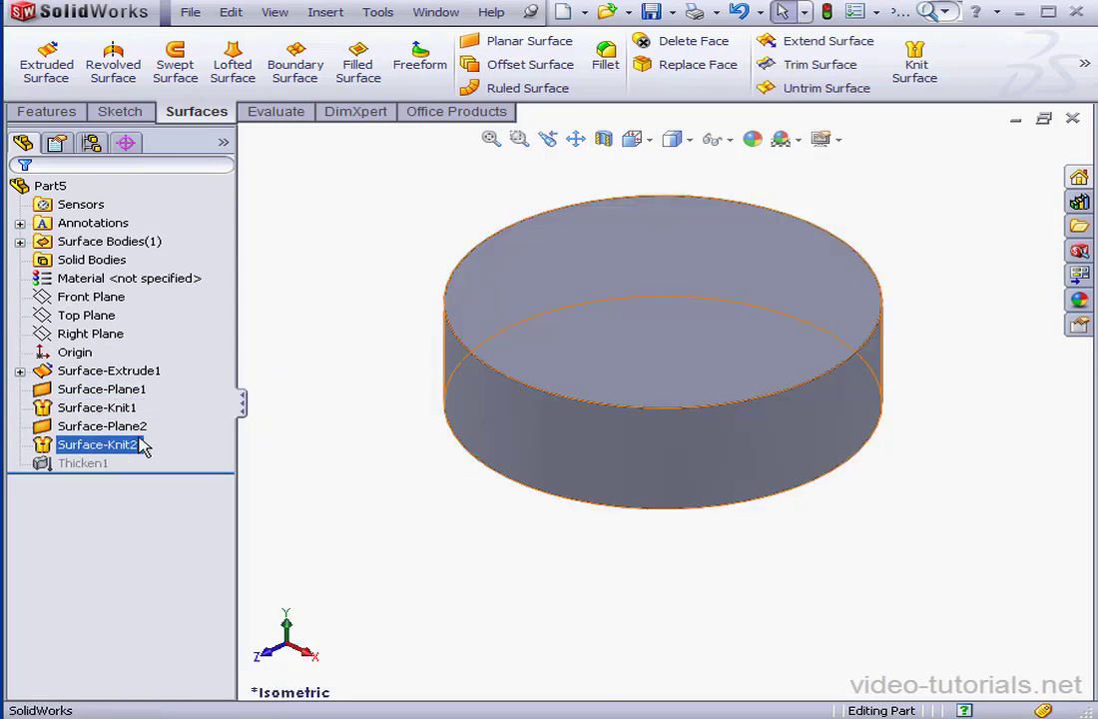
pyautogui.rightClick(118, 455)
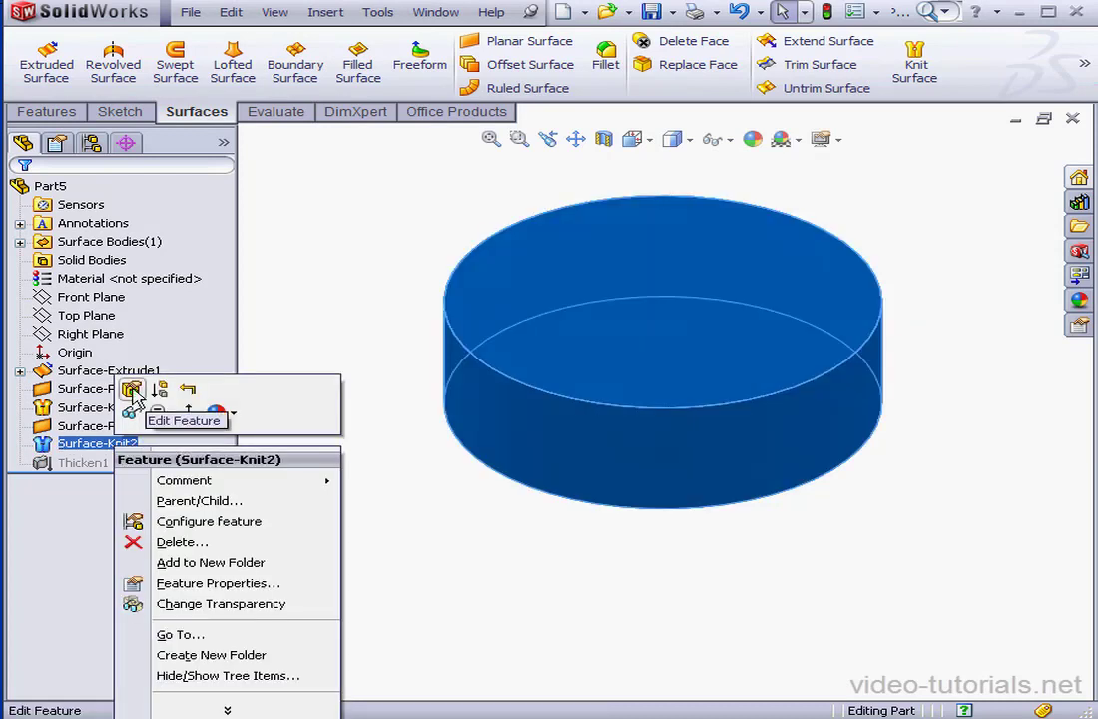
pyautogui.click(130, 406)
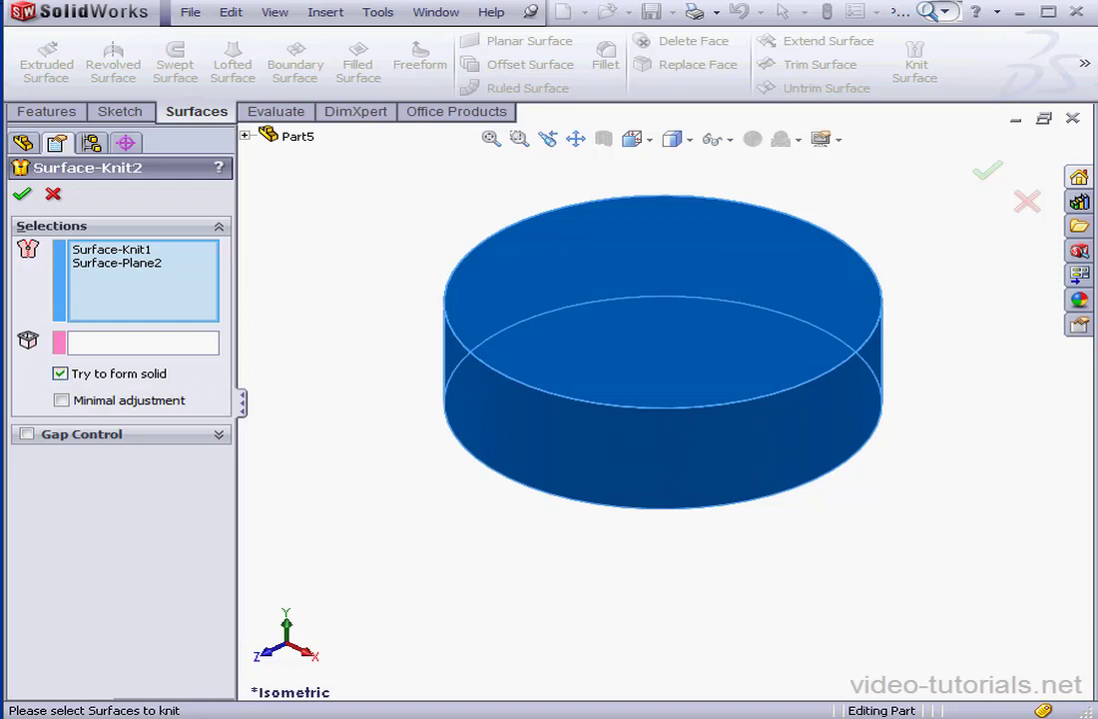
pyautogui.click(22, 193)
# Apply a section view through the Front Plane and check which body the part's solid bodies folder contains.
pyautogui.click(604, 139)
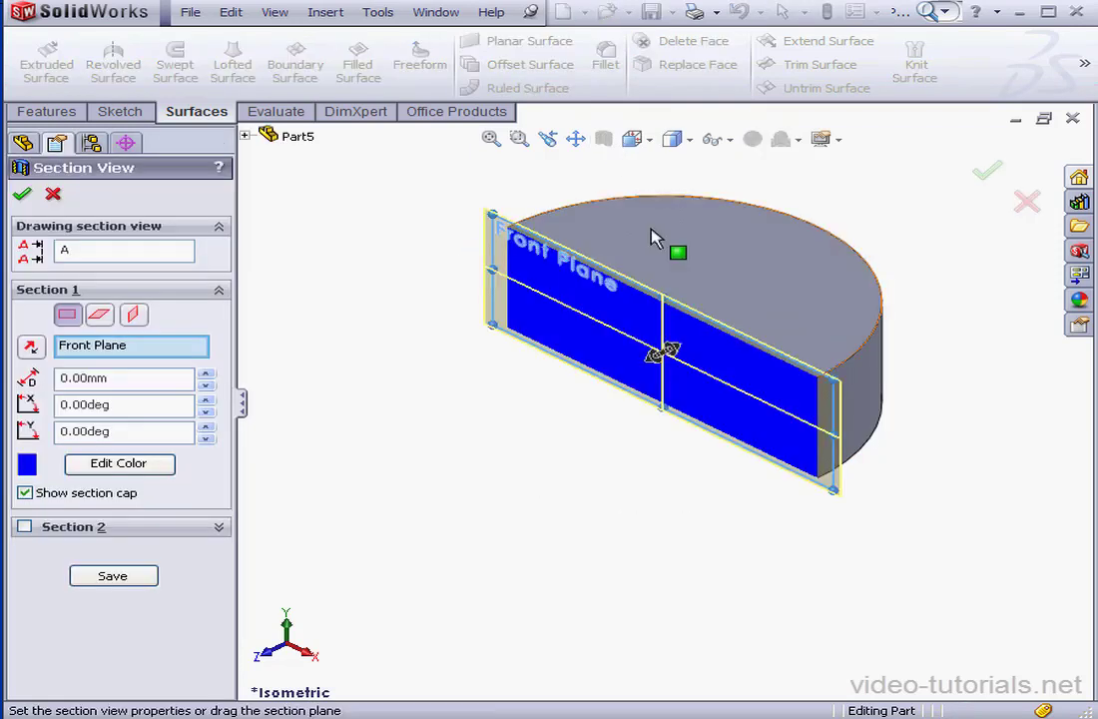
pyautogui.click(22, 192)
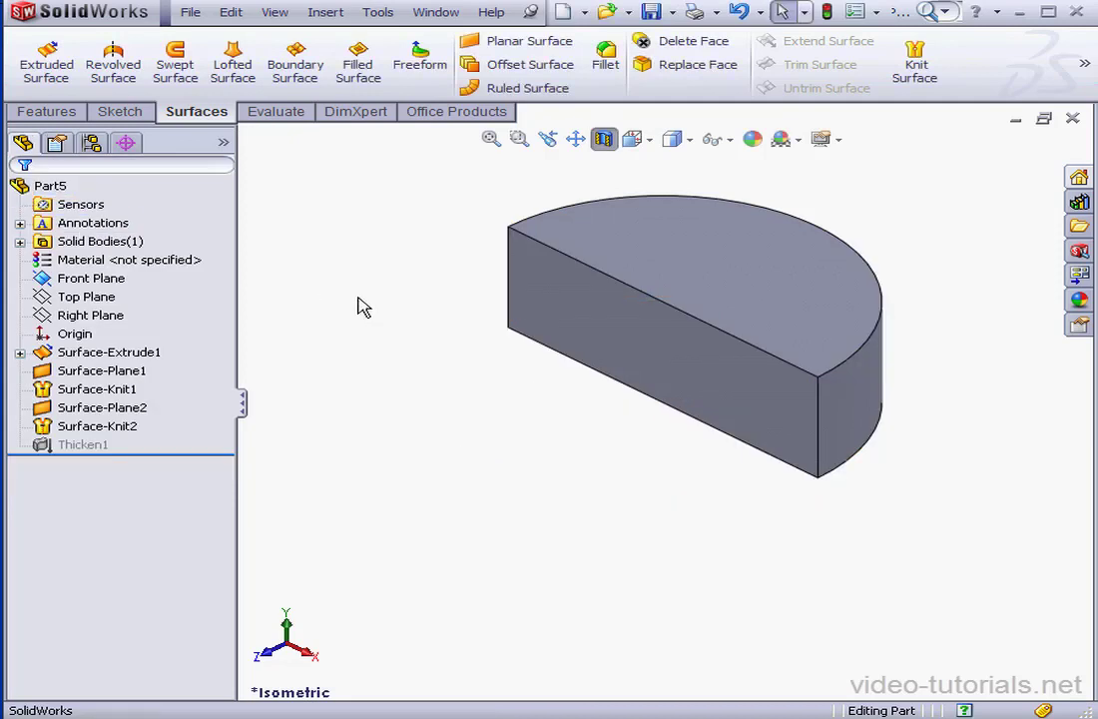
pyautogui.click(20, 241)
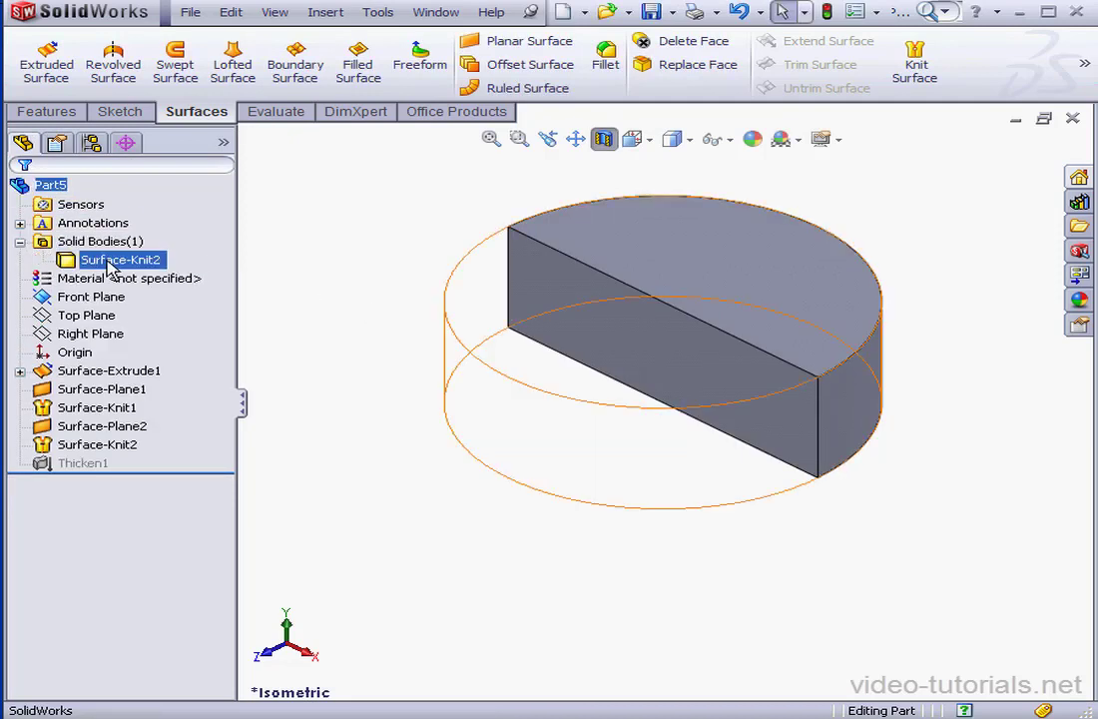
pyautogui.click(20, 243)
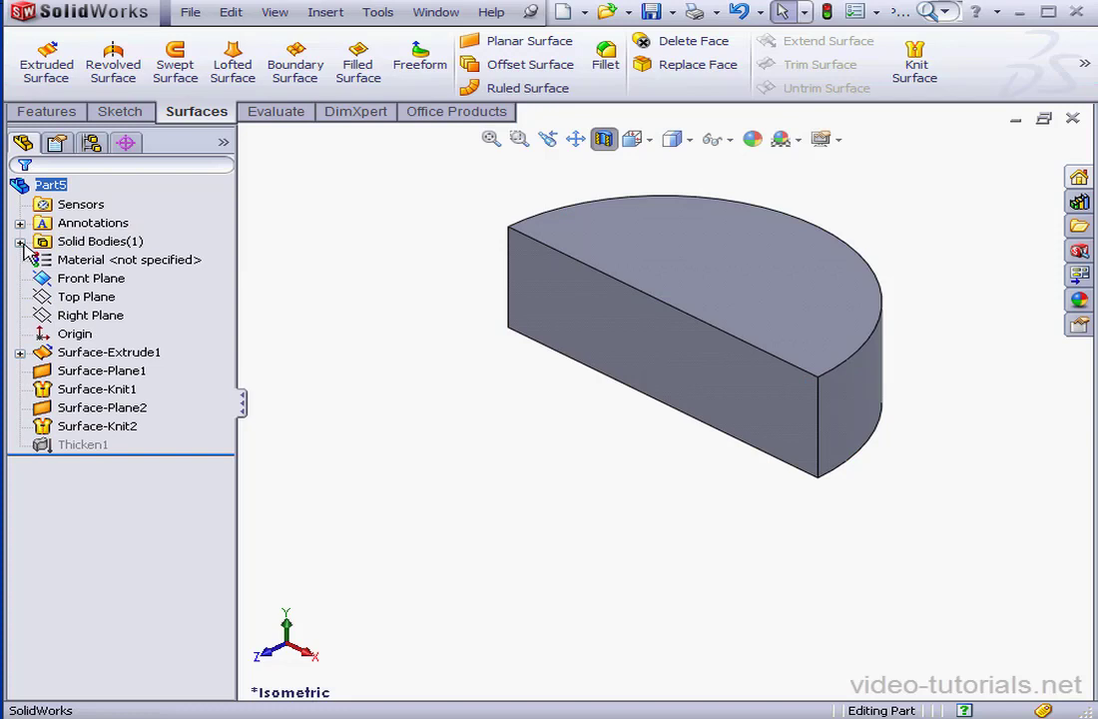
# Reopen the Surface-Knit2 definition to review its solid-forming option, and accept it as is.
pyautogui.rightClick(97, 437)
pyautogui.click(110, 372)
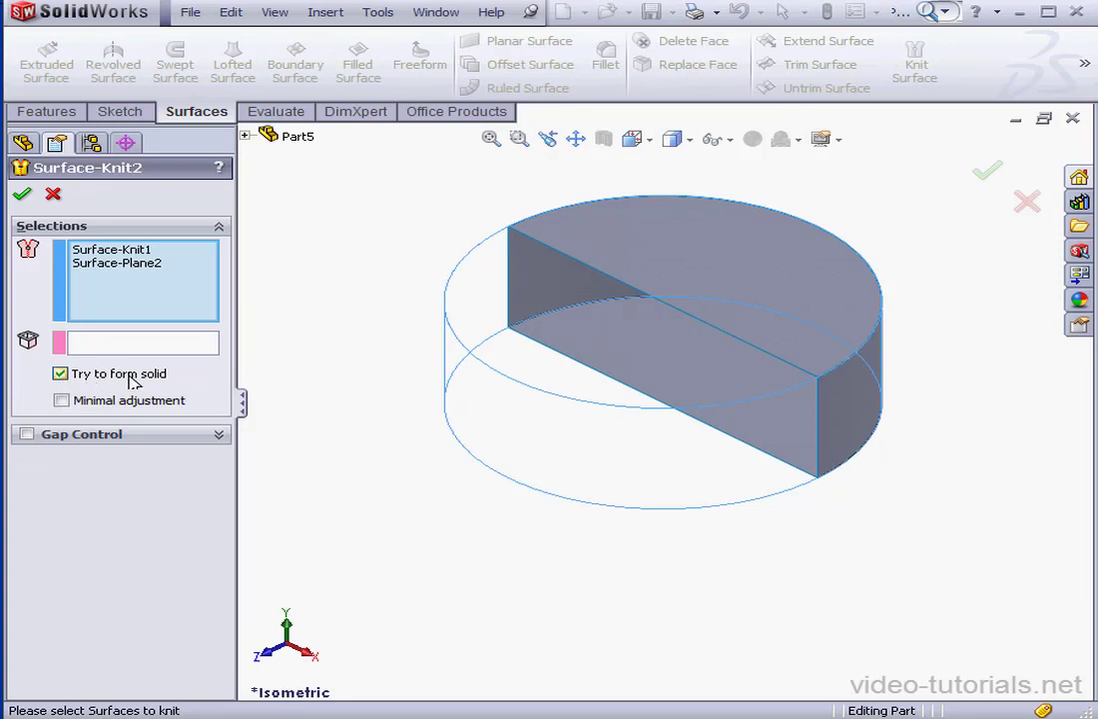
pyautogui.click(22, 194)
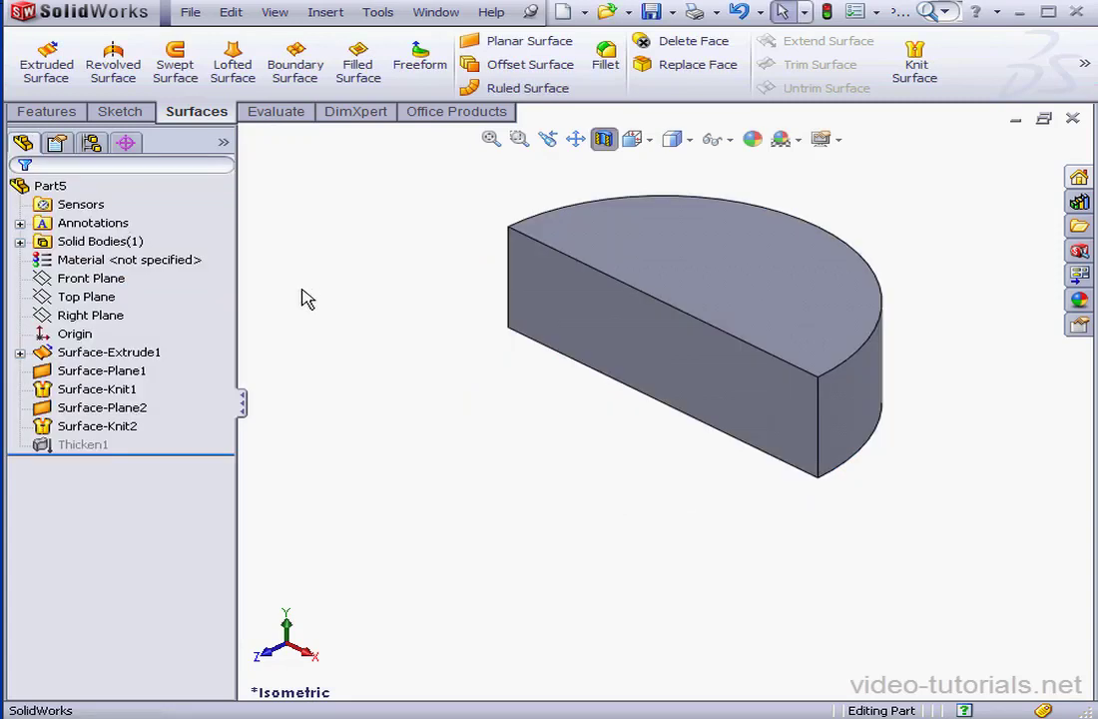